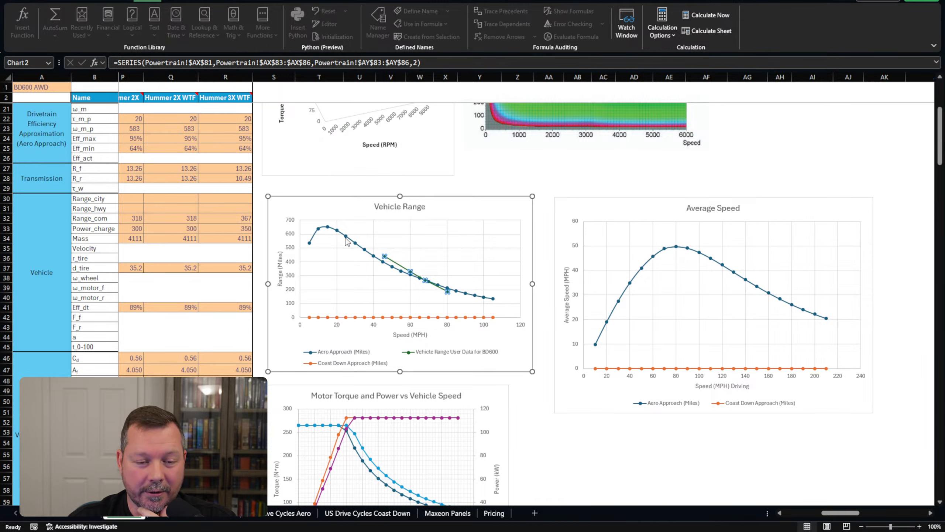
Scroll to the BD600 FWD through Hummer columns and select BD600 AWD's P_acc in L50.
left_click(375, 184)
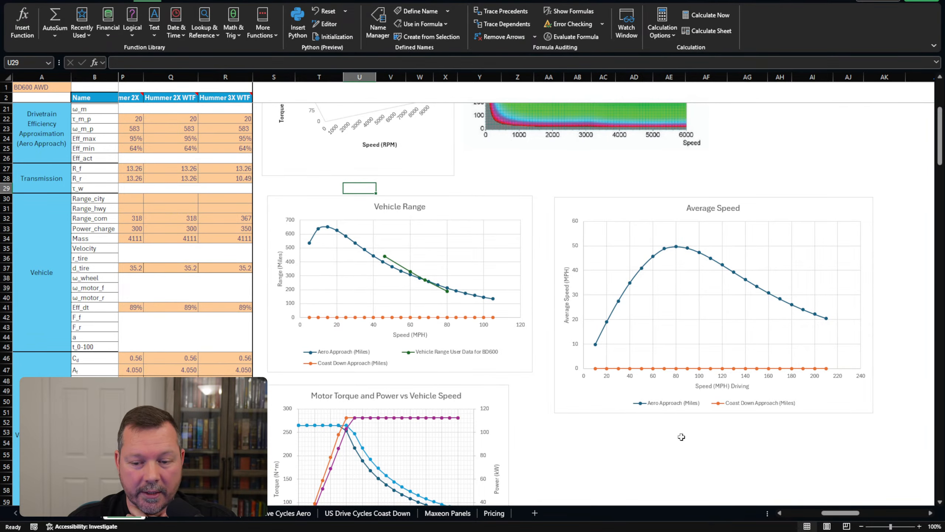
left_click_drag(842, 513, 831, 514)
scroll(352, 291, "up", 1)
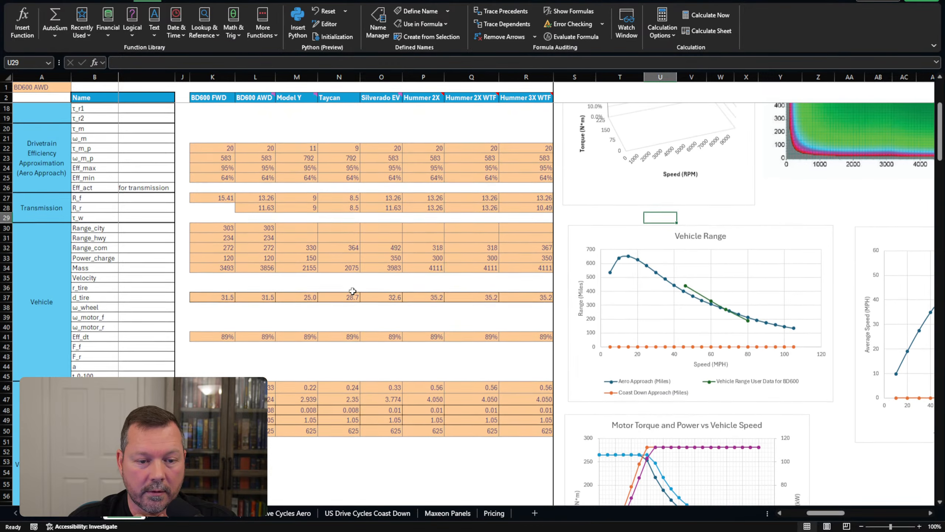
scroll(337, 274, "down", 2)
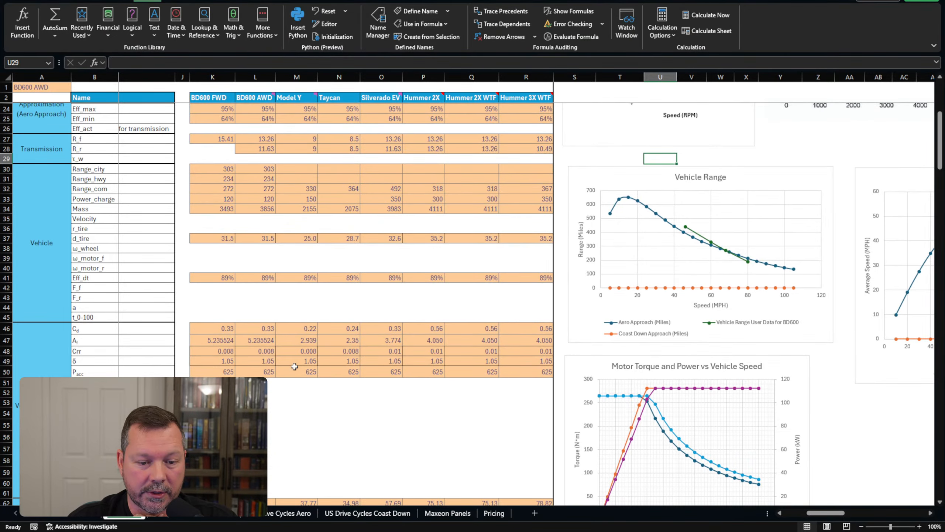
left_click(259, 373)
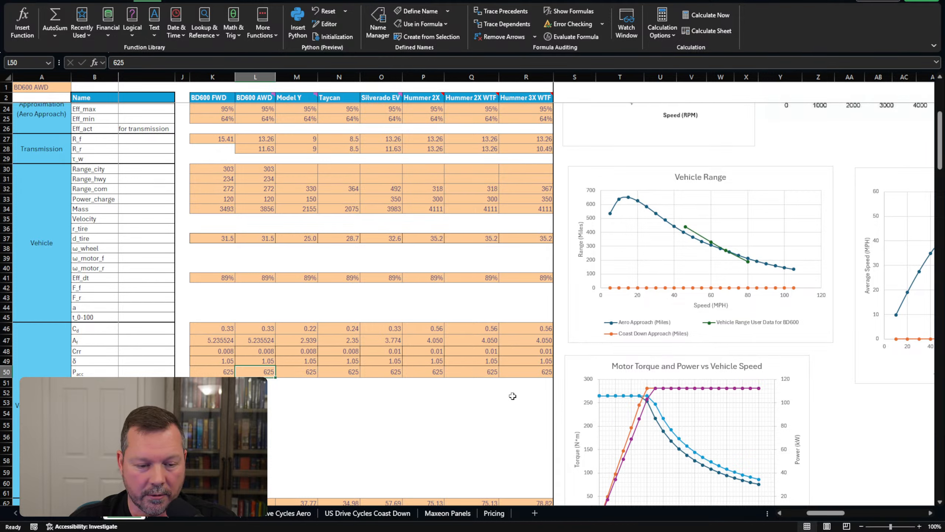
type("100")
key("Return")
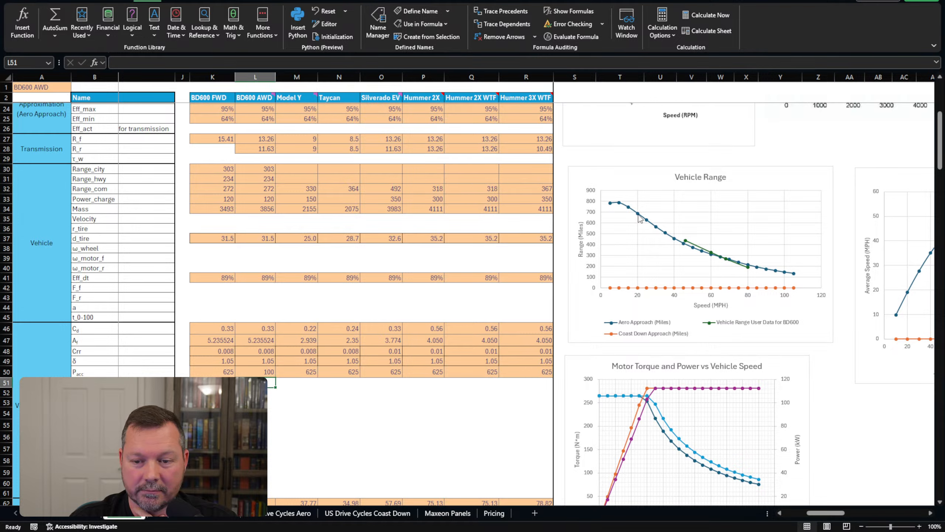
left_click(267, 368)
type("625")
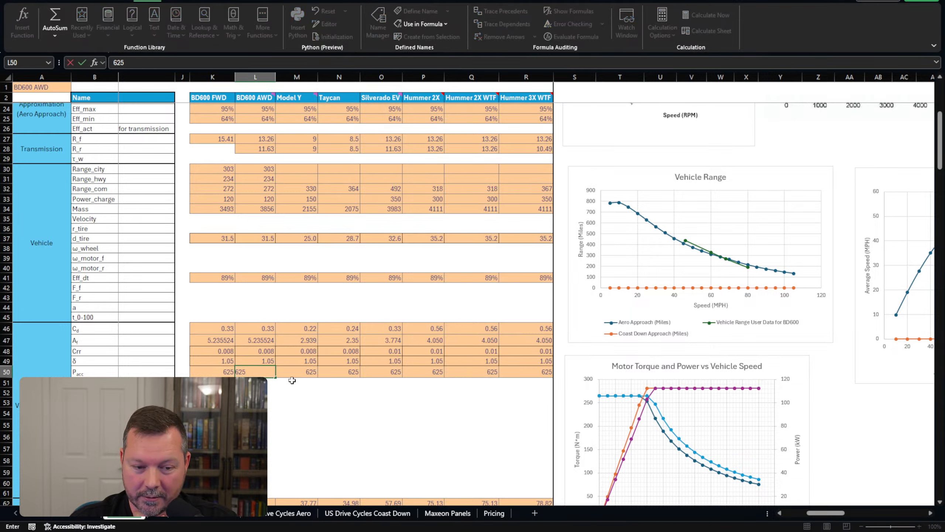
key("Return")
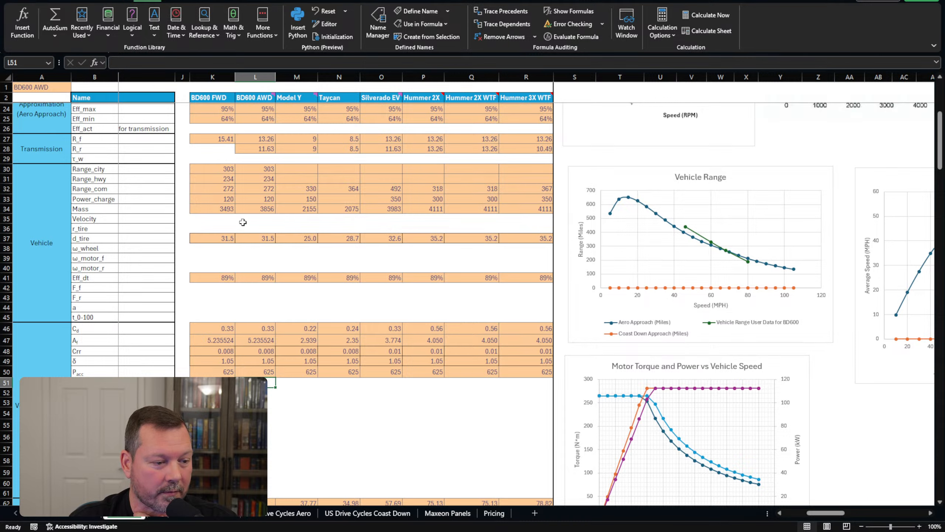
left_click(62, 89)
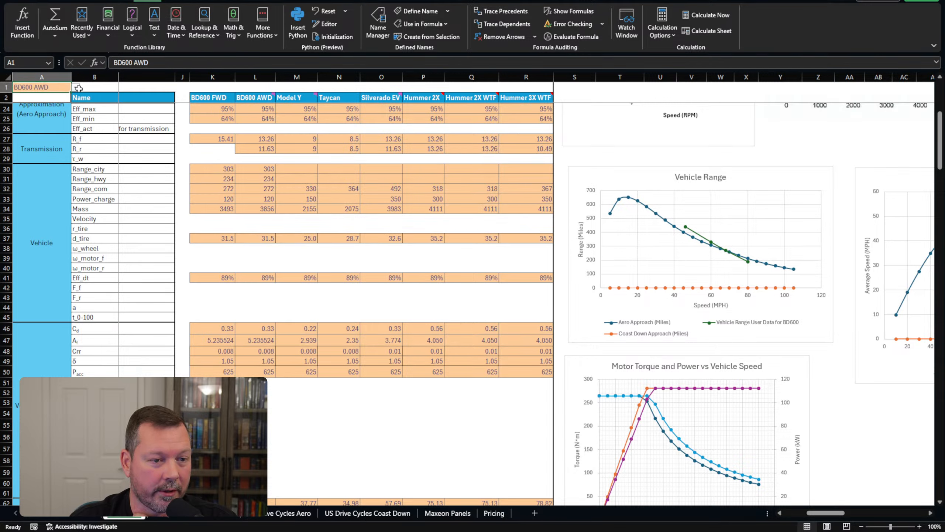
Switch the calculator to Silverado EV and set its P_acc in O50 to 100.
left_click(44, 131)
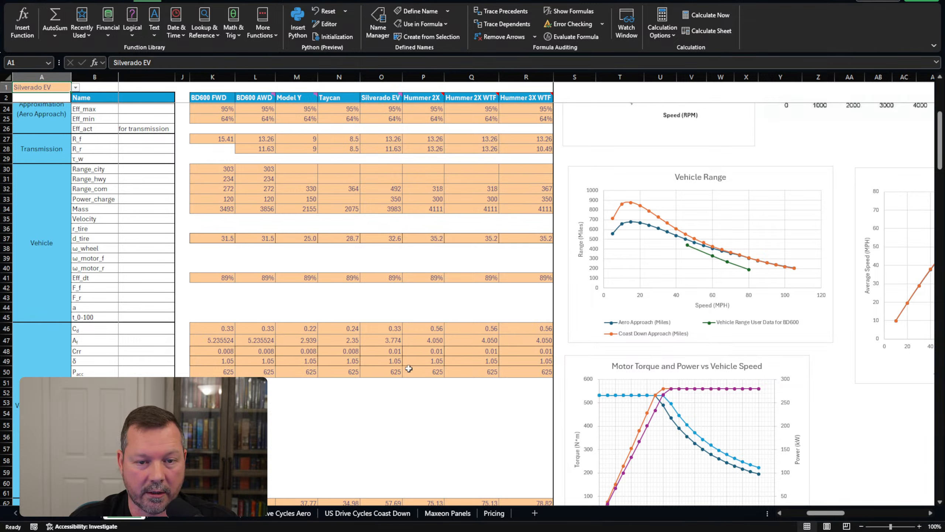
left_click(389, 371)
type("100")
key("Return")
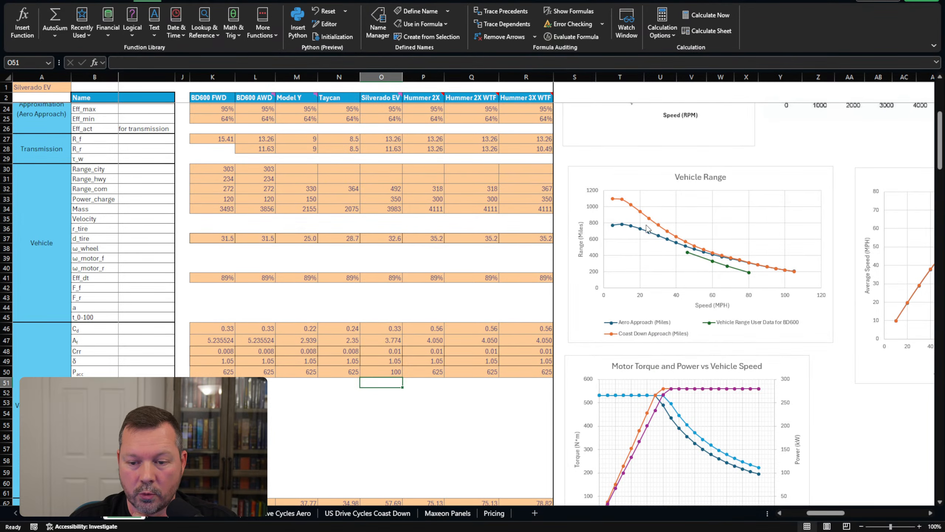
left_click_drag(822, 518, 824, 517)
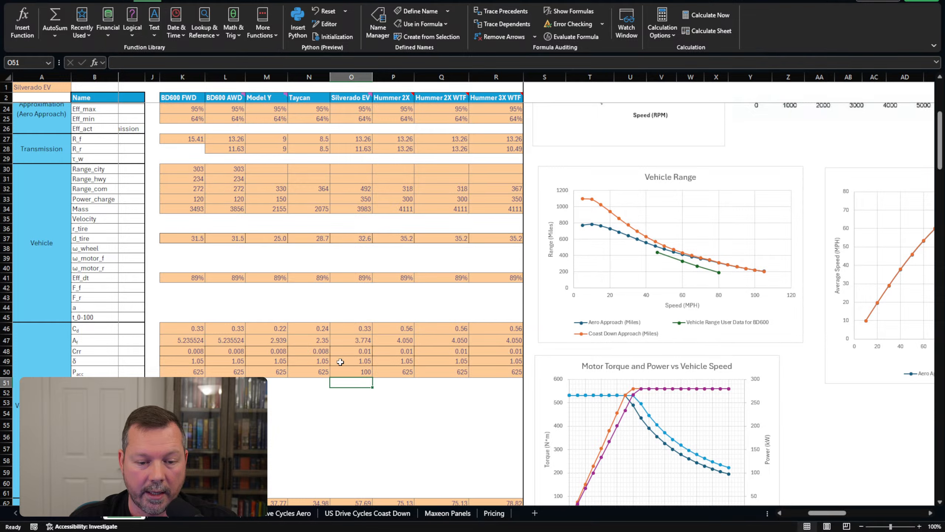
left_click(310, 352)
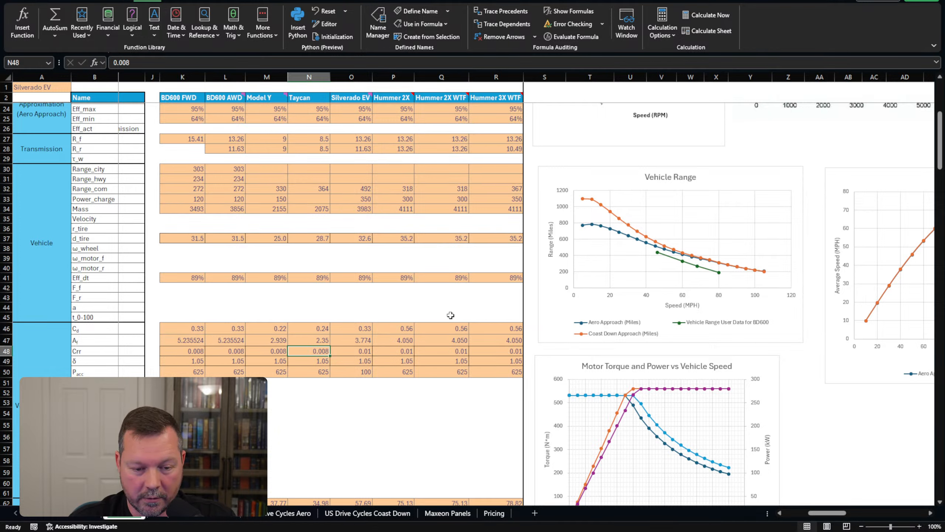
Enter 0.007 as the Taycan's Crr in N48, then undo that accidental change.
type(".")
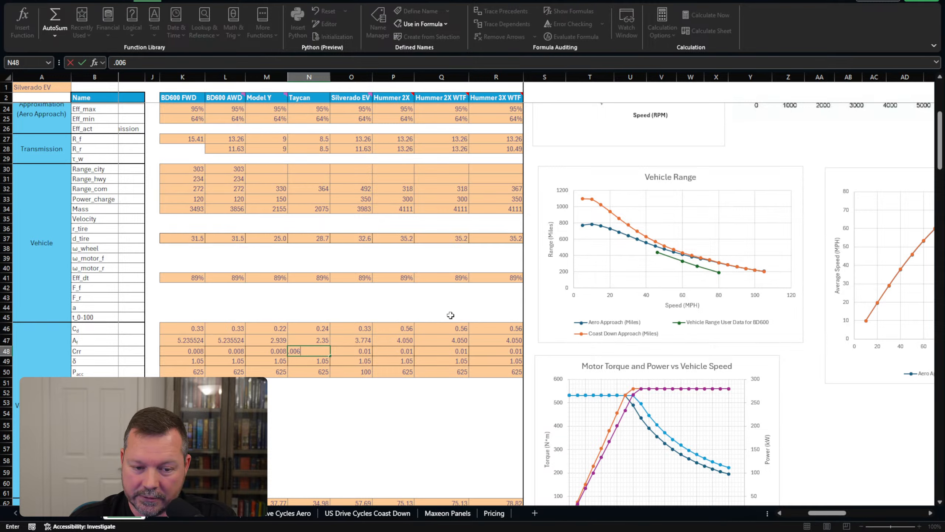
key("BackSpace")
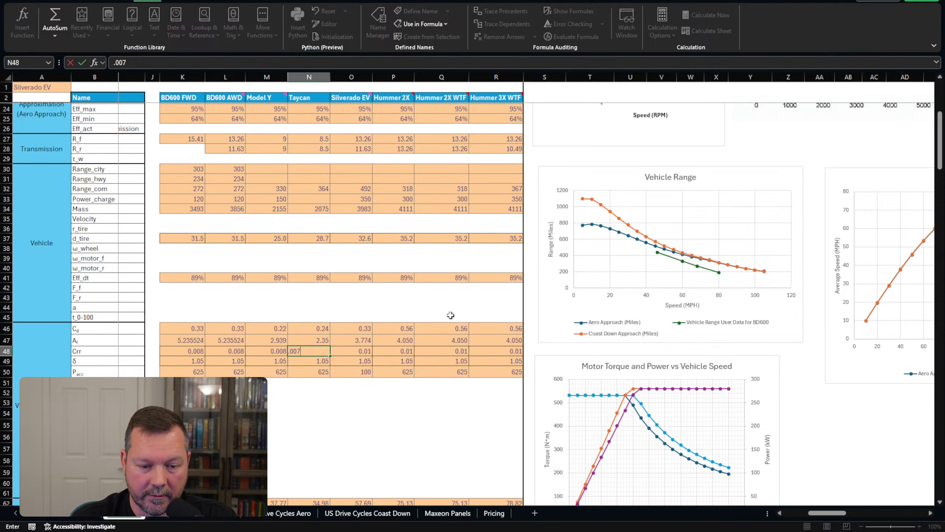
type("7")
key("Return")
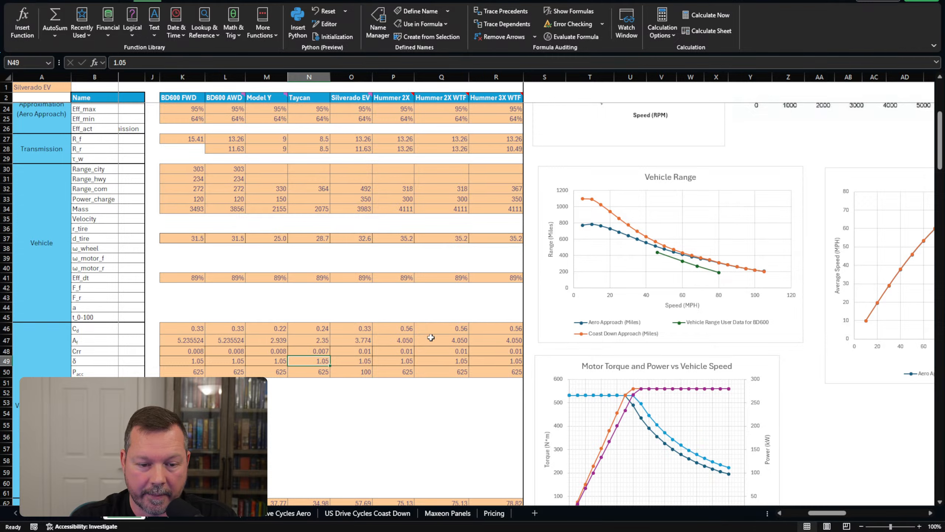
key("ctrl+z")
Set the Silverado EV's rolling resistance Crr in O48 to 0.008.
left_click(350, 352)
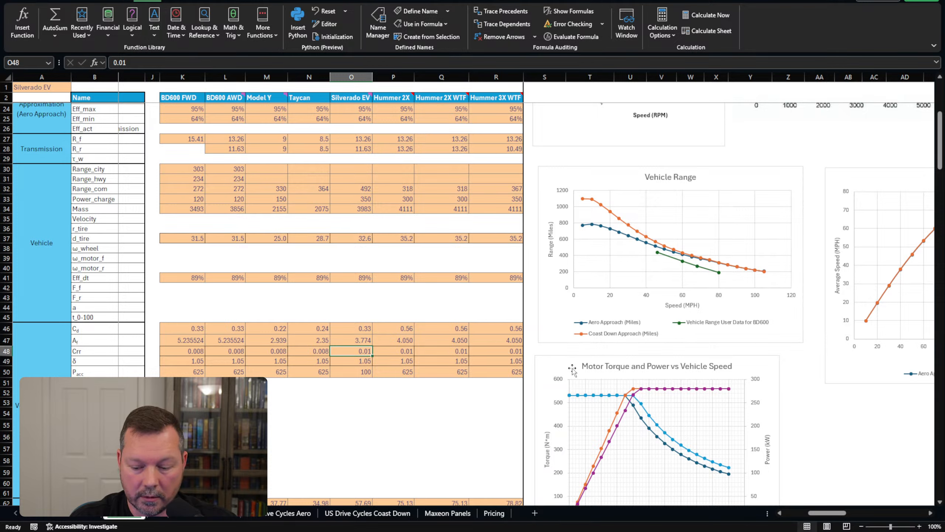
type(".008")
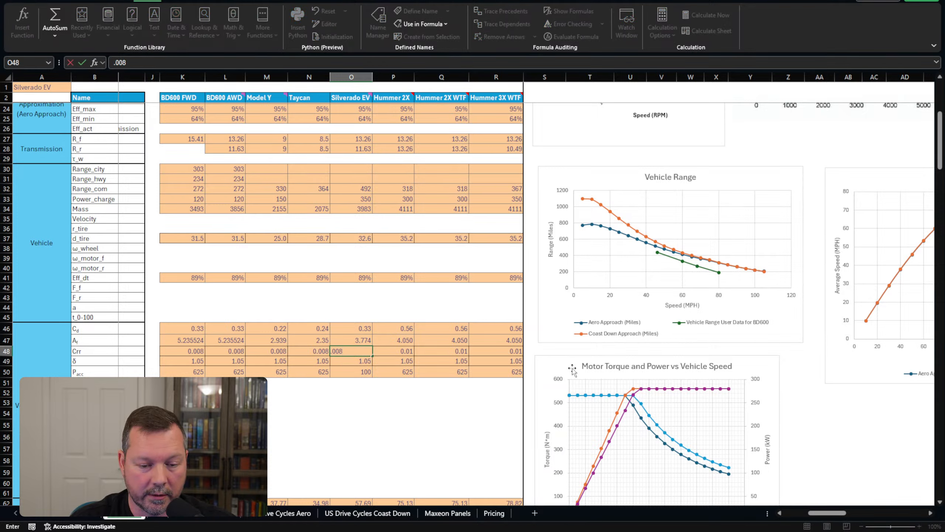
key("Return")
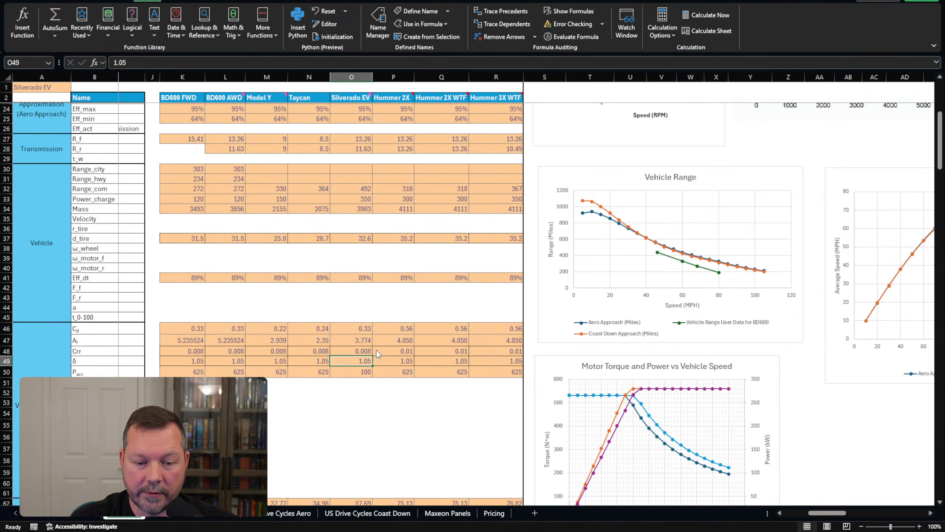
Inspect the battery capacity lookup formula in C4.
left_click_drag(815, 514, 787, 513)
scroll(304, 333, "up", 7)
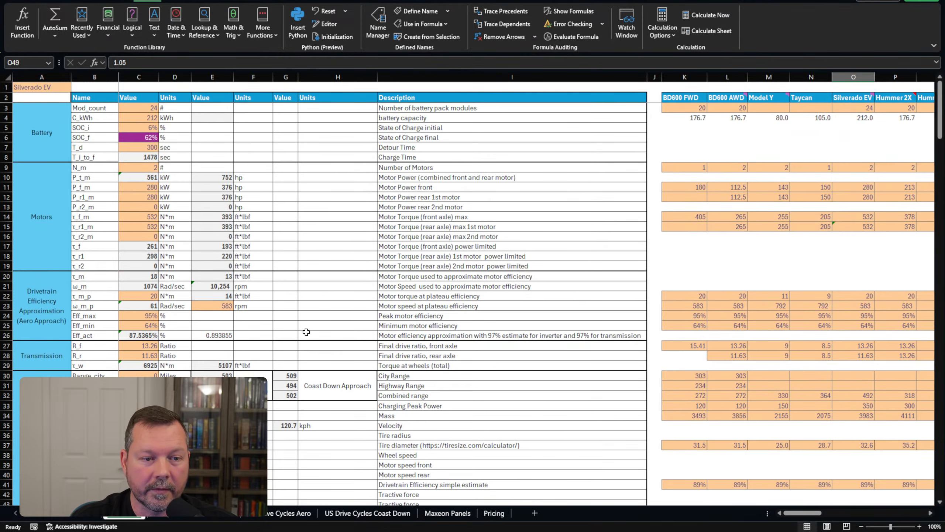
left_click(138, 118)
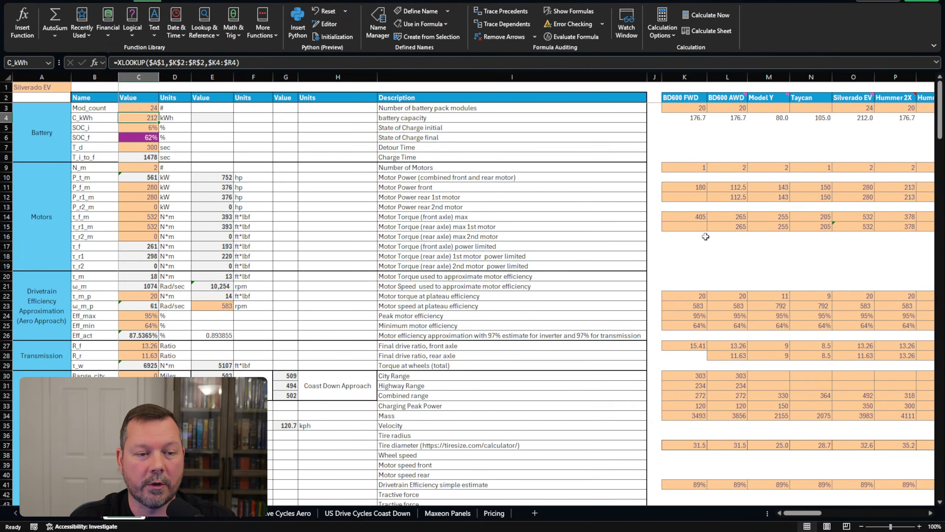
left_click_drag(805, 513, 817, 519)
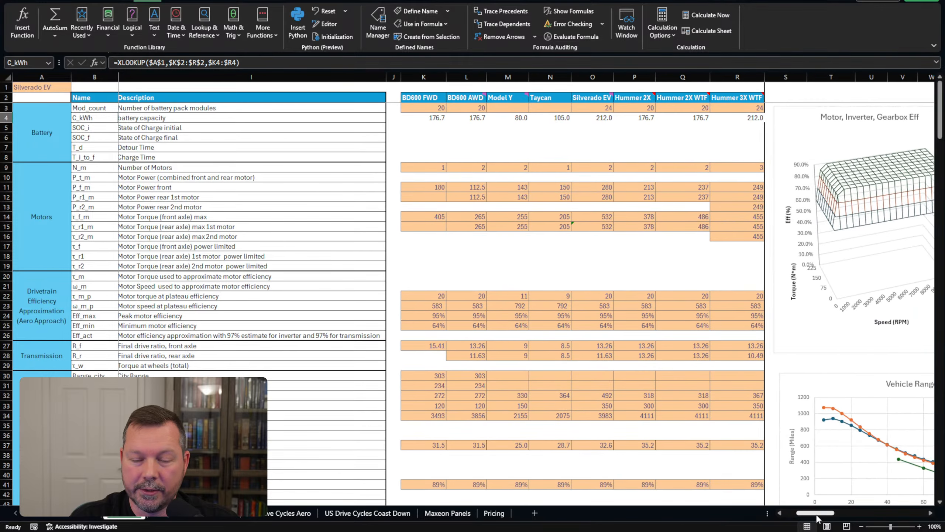
Change the Silverado EV capacity formula in O4 to =O3*245/24, giving 245 kWh.
left_click(596, 118)
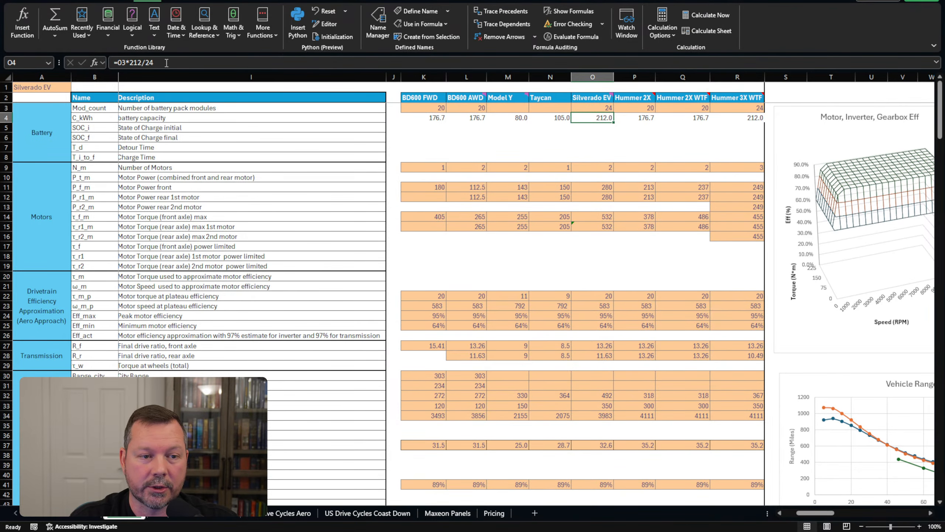
left_click(141, 63)
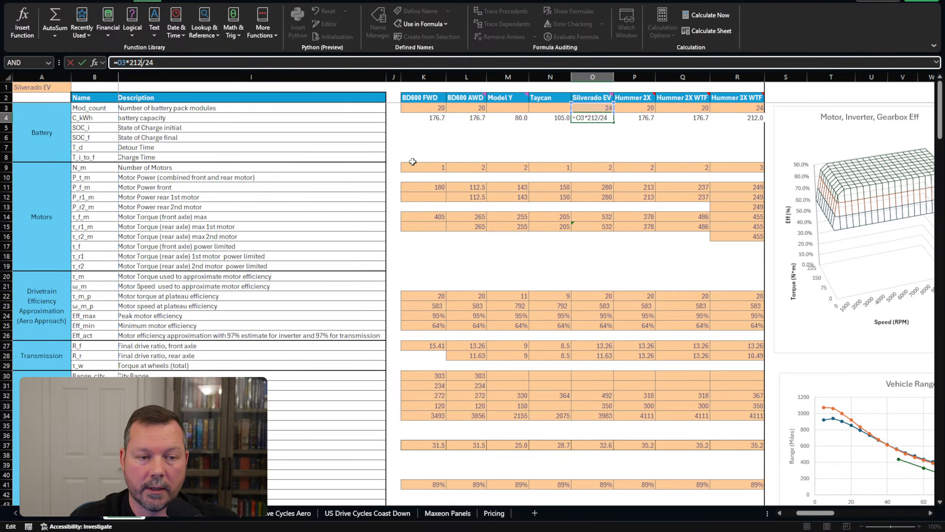
key("BackSpace")
key("BackSpace")
type("40")
key("BackSpace")
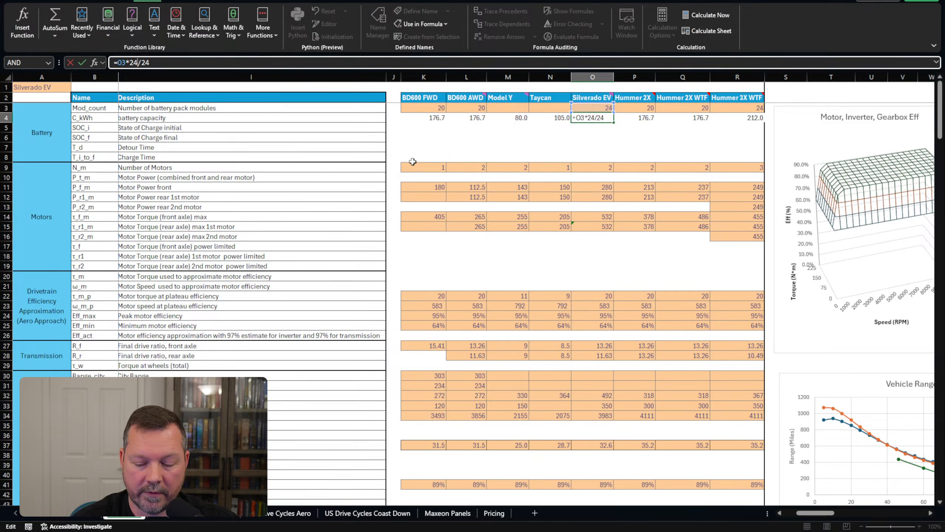
type("5")
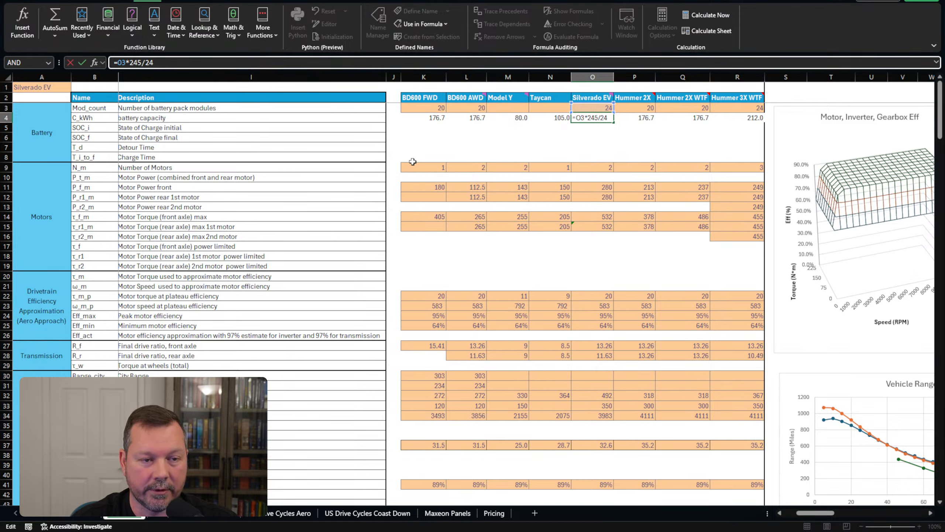
key("Return")
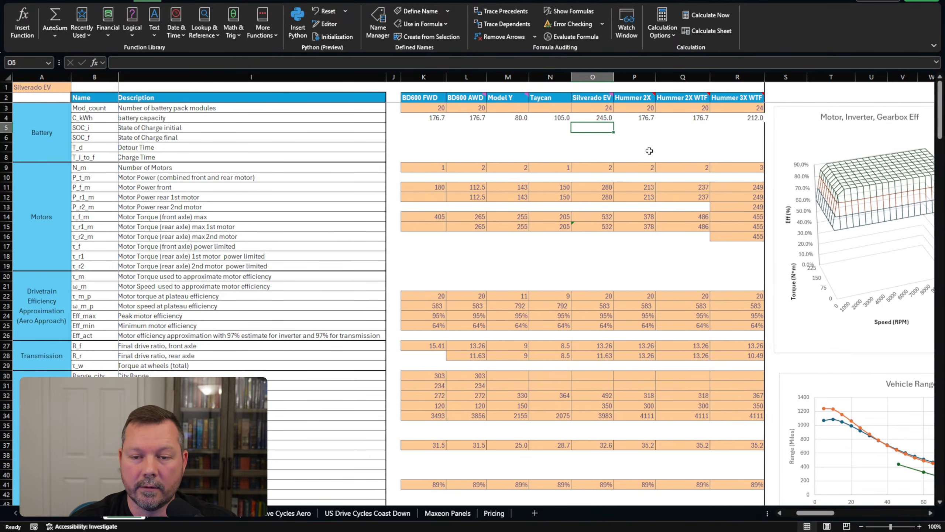
scroll(649, 151, "down", 3)
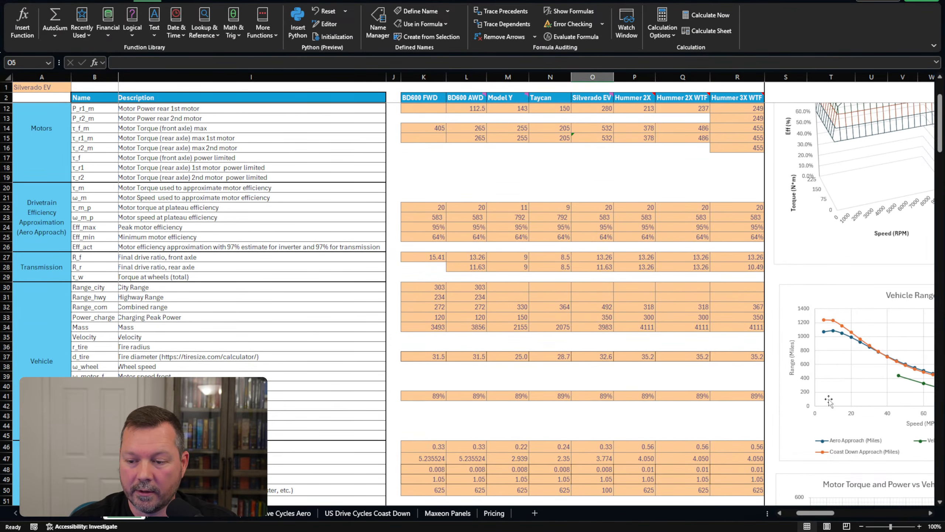
Undo the trial edits so O48 reads 0.01, P_acc 625, and A1 shows BD600 AWD.
left_click_drag(830, 518, 846, 519)
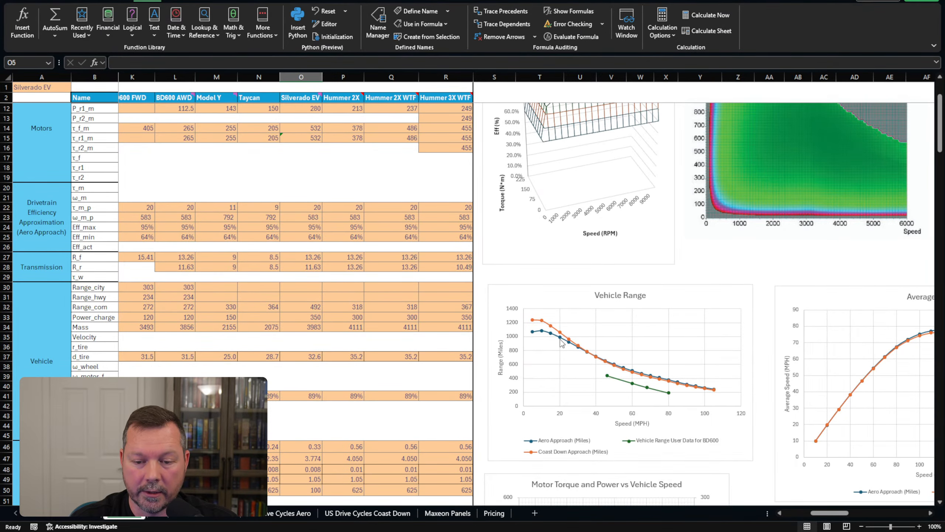
left_click(259, 166)
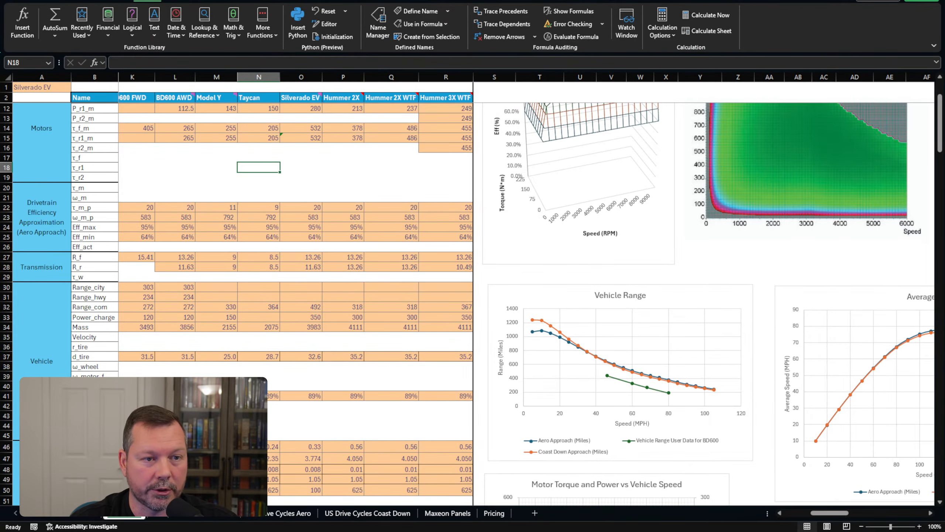
key("ctrl+z")
key("ctrl+z")
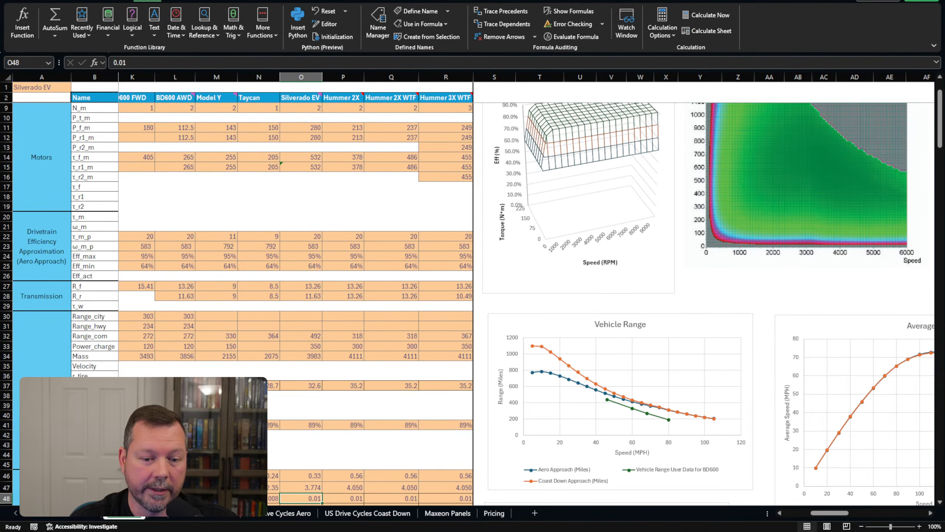
key("ctrl+z")
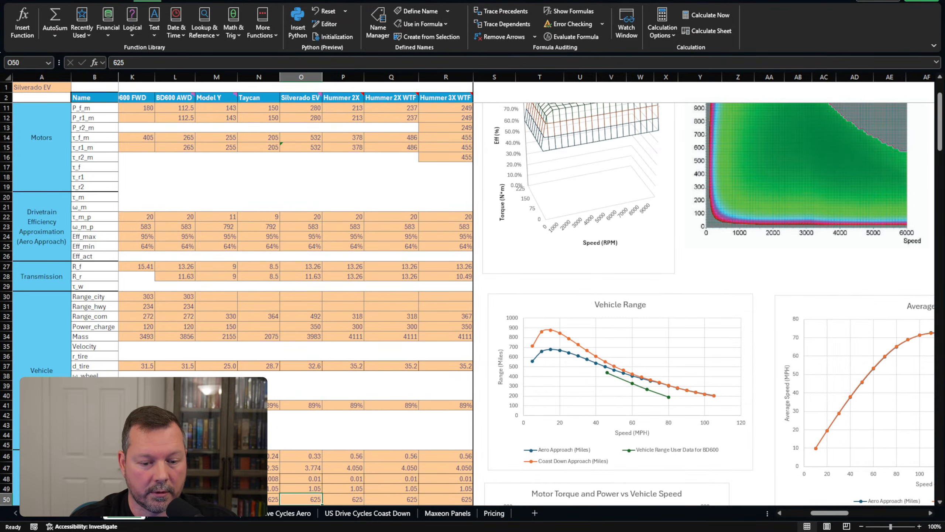
key("ctrl+z")
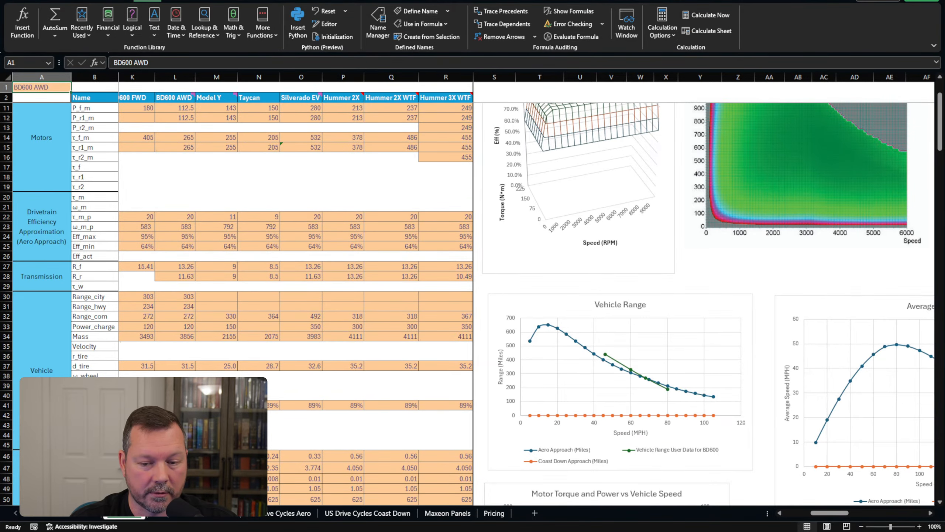
left_click(337, 166)
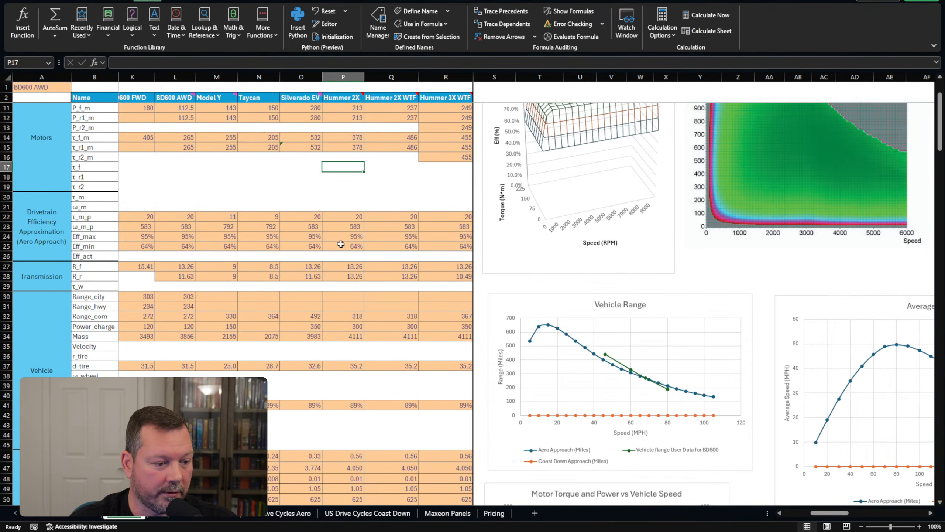
scroll(326, 259, "down", 2)
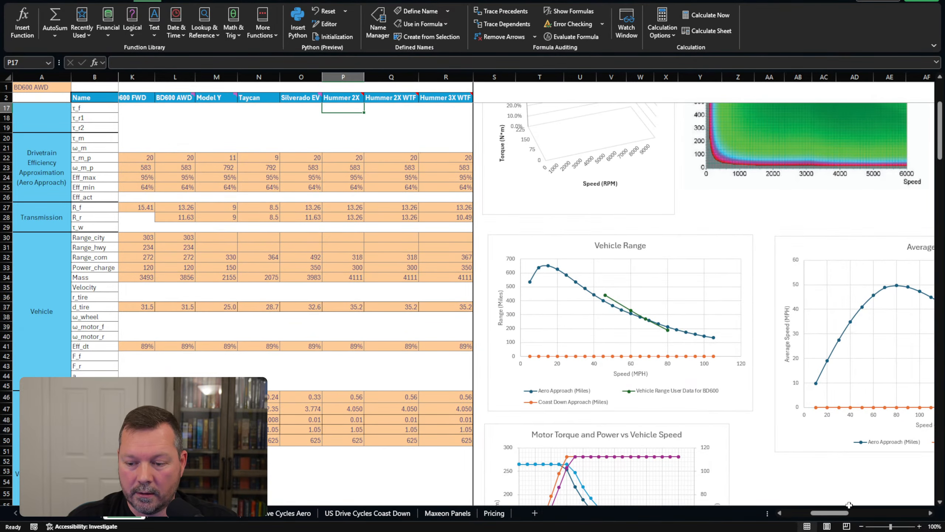
scroll(730, 442, "down", 2)
scroll(731, 442, "down", 3)
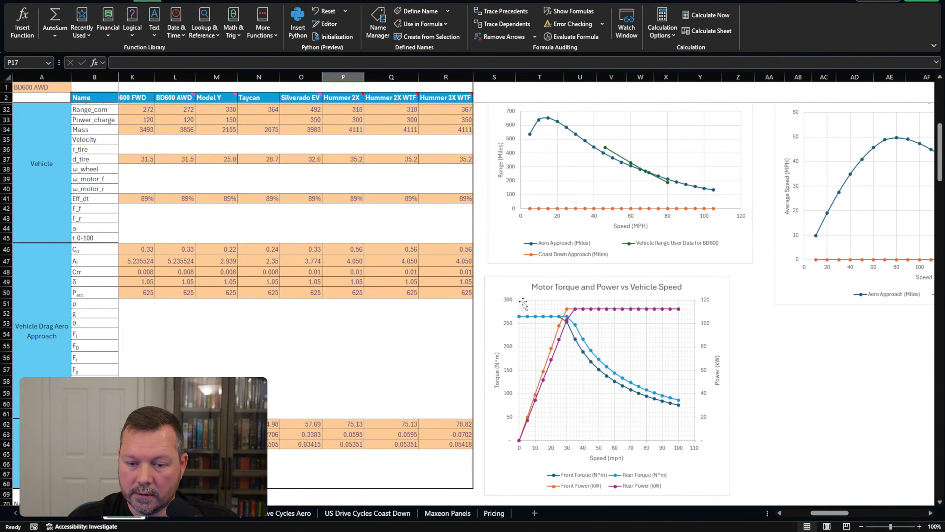
left_click(508, 286)
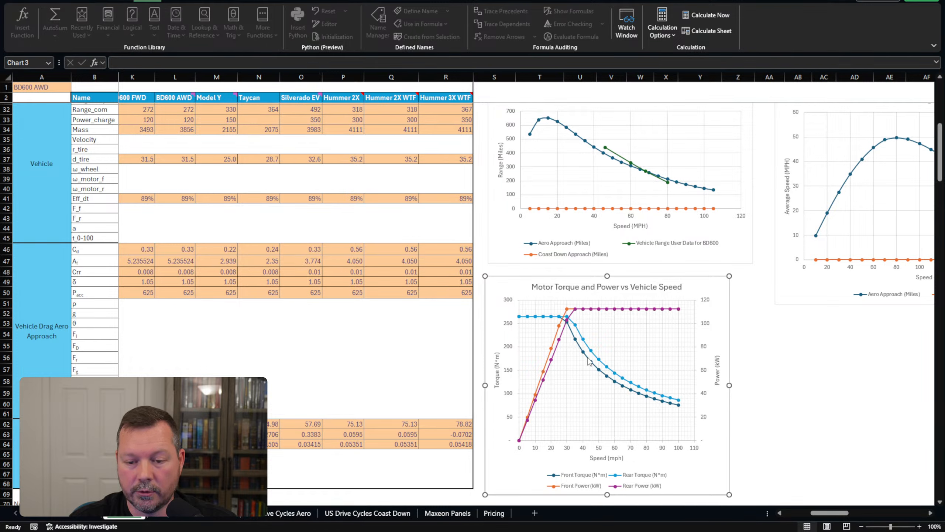
left_click(834, 416)
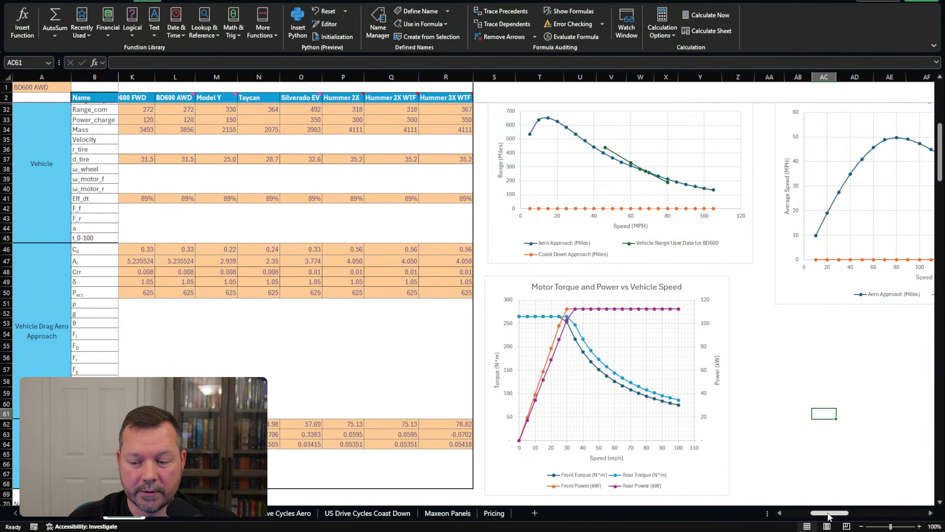
scroll(828, 516, "left", 5)
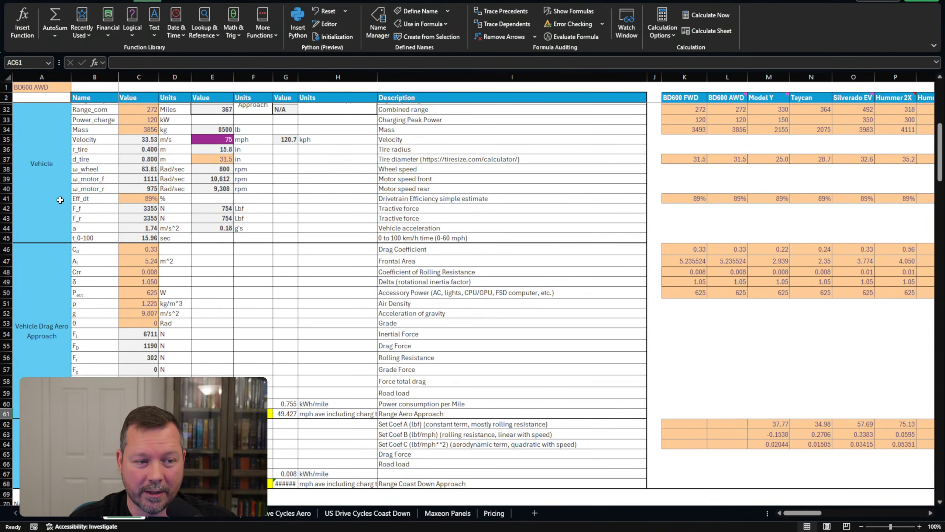
scroll(641, 288, "up", 6)
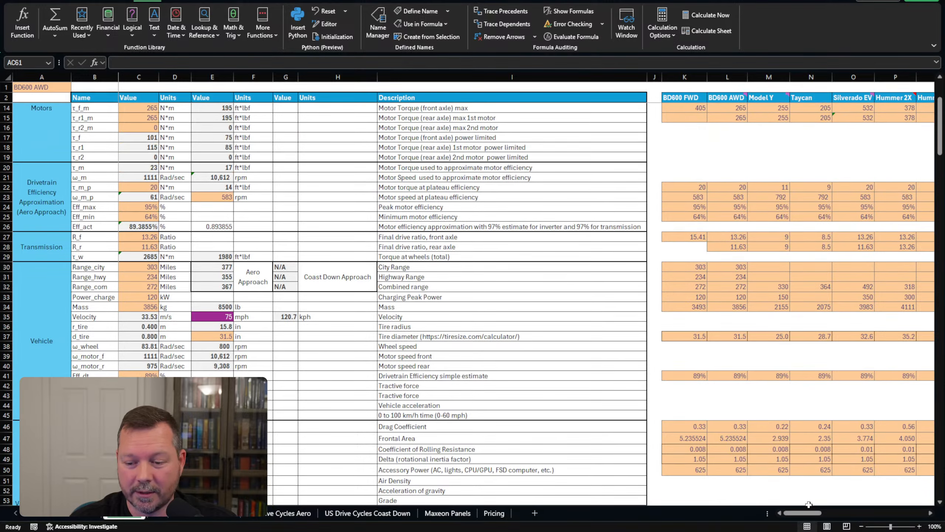
scroll(776, 401, "down", 13)
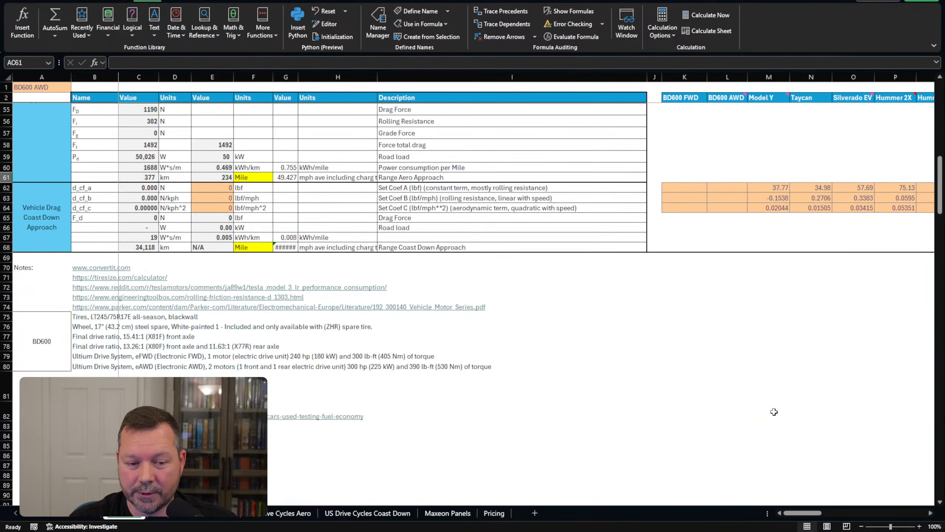
scroll(790, 439, "down", 9)
scroll(815, 477, "right", 6)
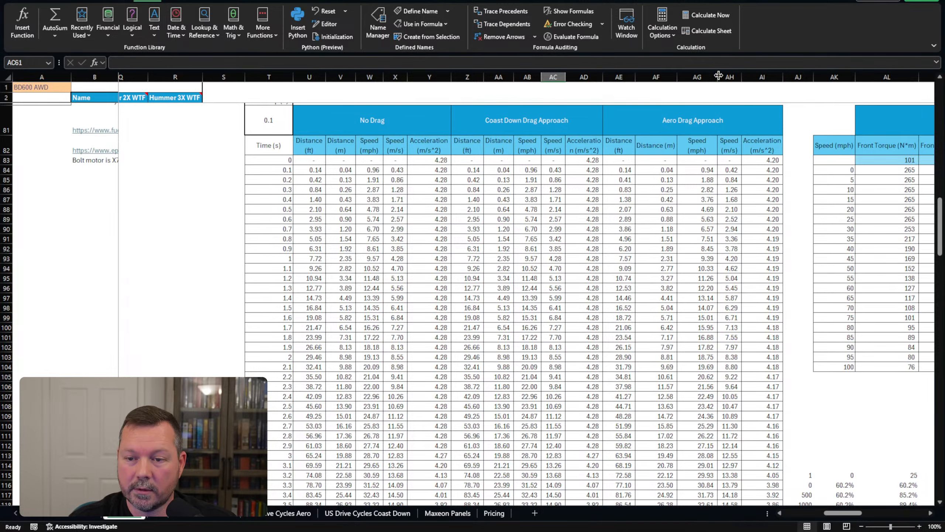
left_click(697, 76)
scroll(691, 224, "down", 16)
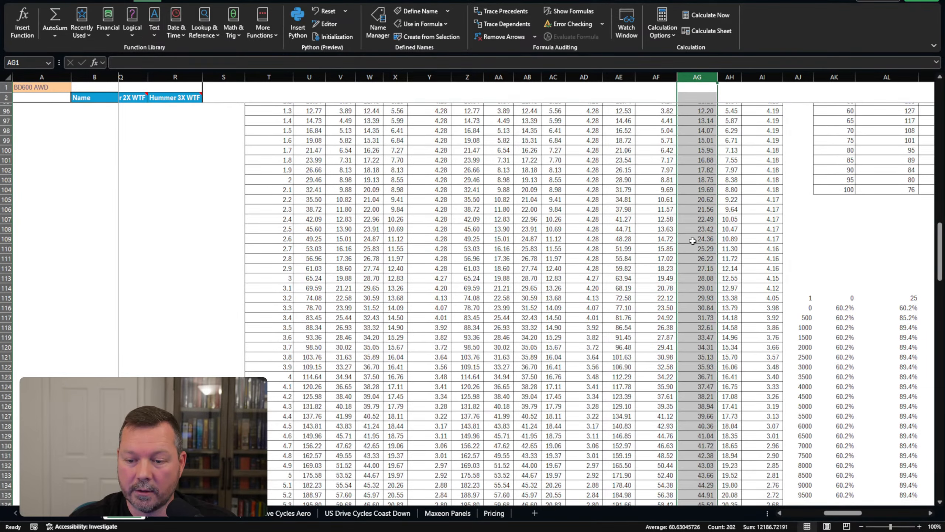
left_click_drag(700, 388, 276, 422)
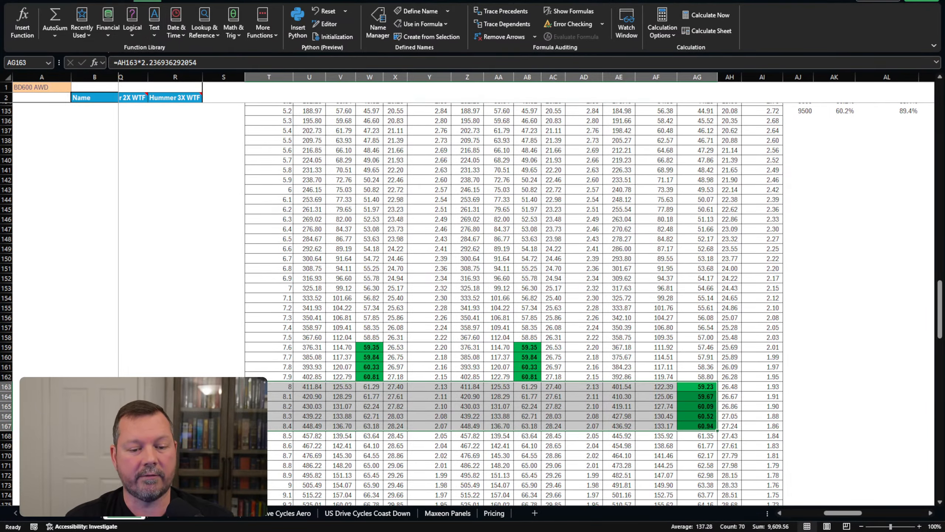
scroll(212, 354, "up", 4)
scroll(219, 350, "up", 20)
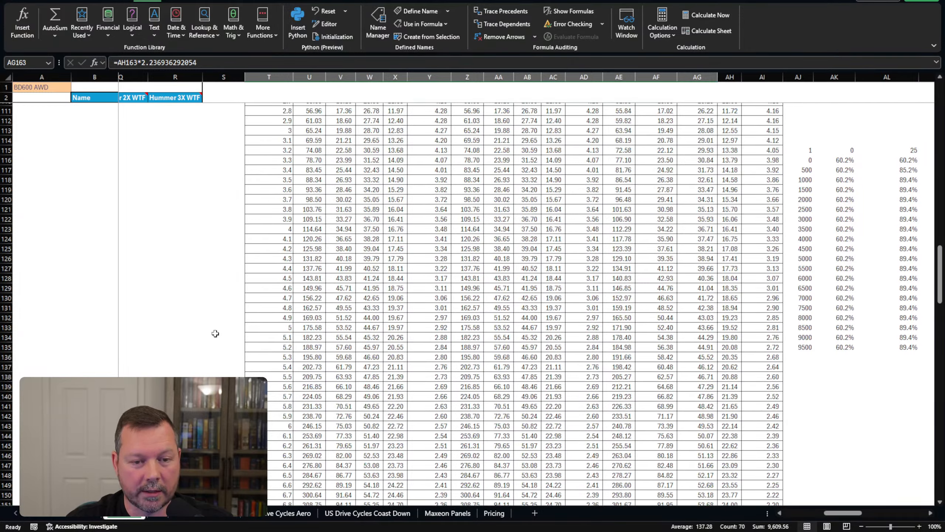
scroll(253, 346, "up", 12)
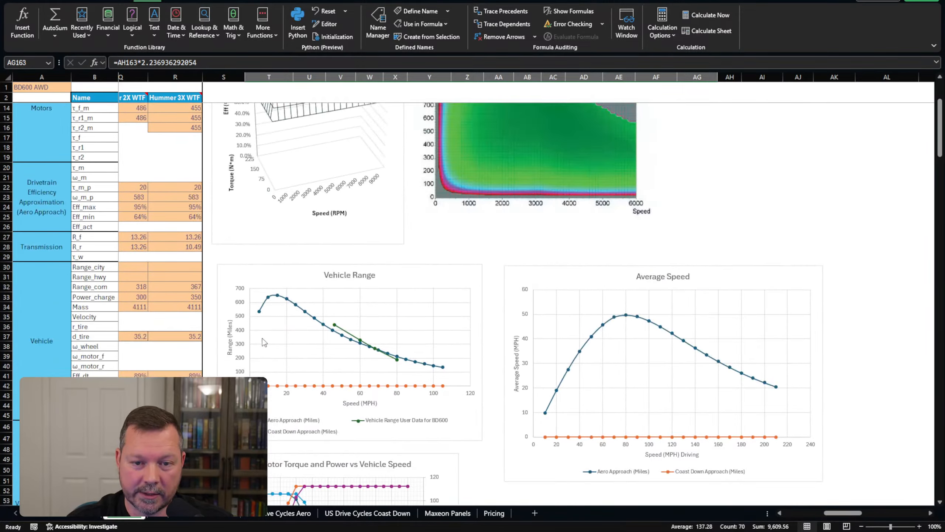
left_click_drag(841, 513, 804, 513)
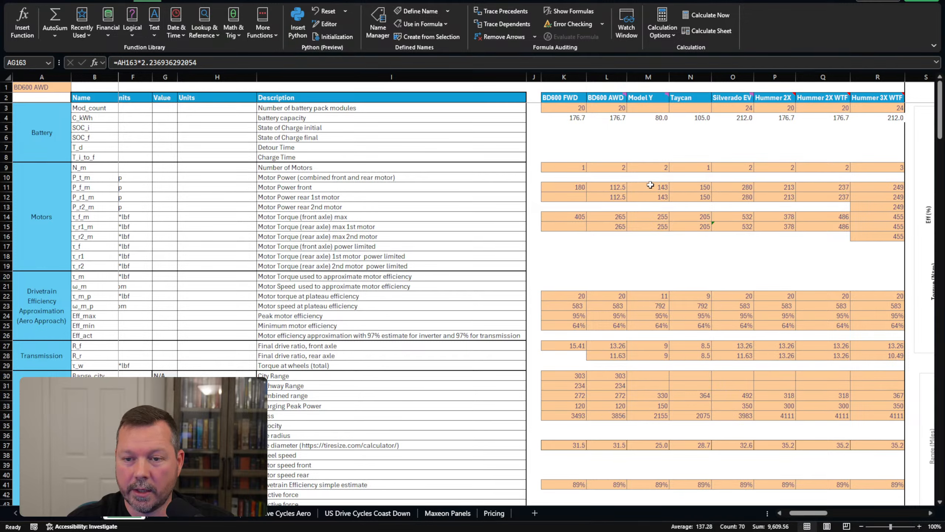
Link BD600 AWD's front and rear motor power in L11:L12 to the Silverado EV values.
left_click(614, 188)
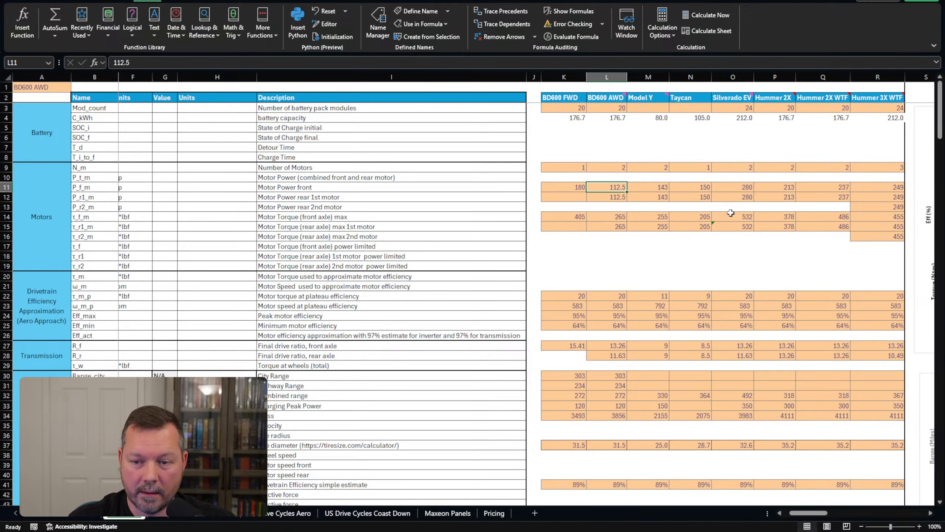
type("=")
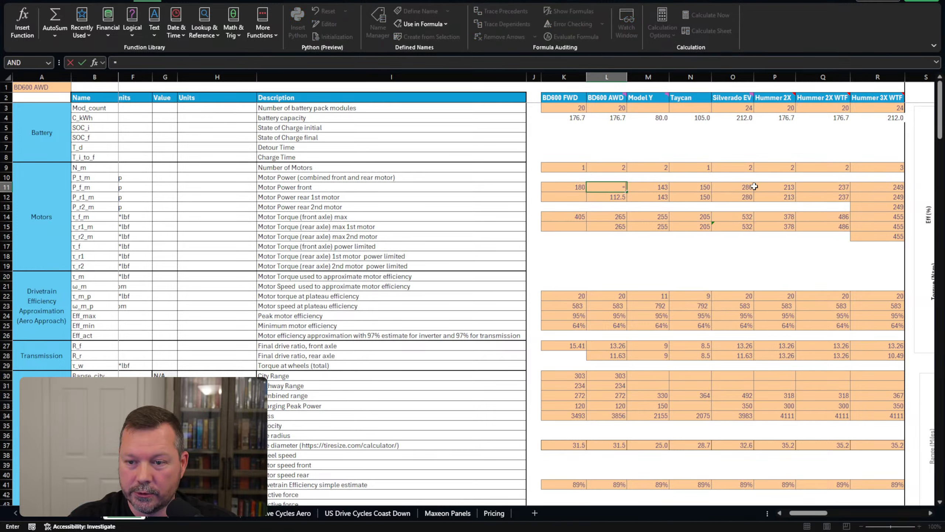
left_click(752, 186)
type("/2")
key("Return")
left_click(617, 186)
left_click_drag(627, 192, 618, 200)
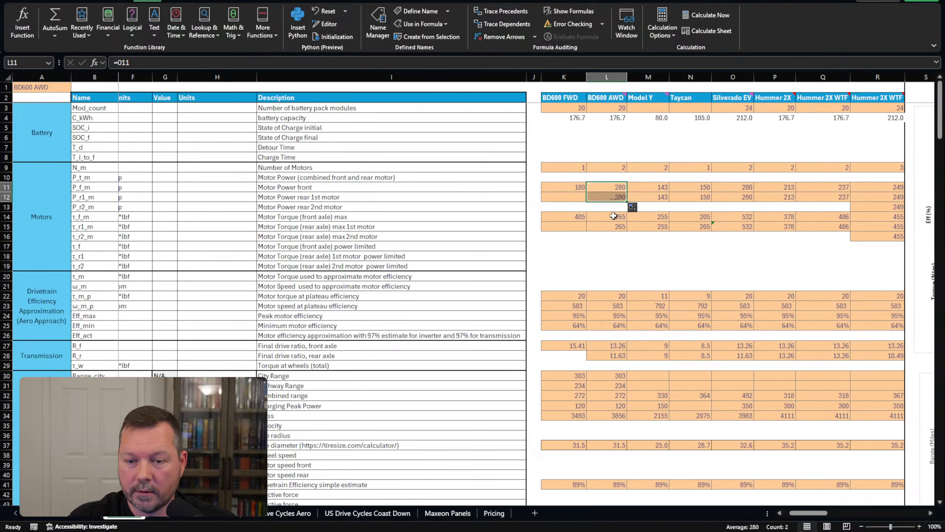
Copy the rear motor formula into the front and rear torque cells L14 and L15.
left_click(617, 198)
key("ctrl+c")
left_click(614, 217)
key("ctrl+v")
left_click(613, 226)
key("ctrl+v")
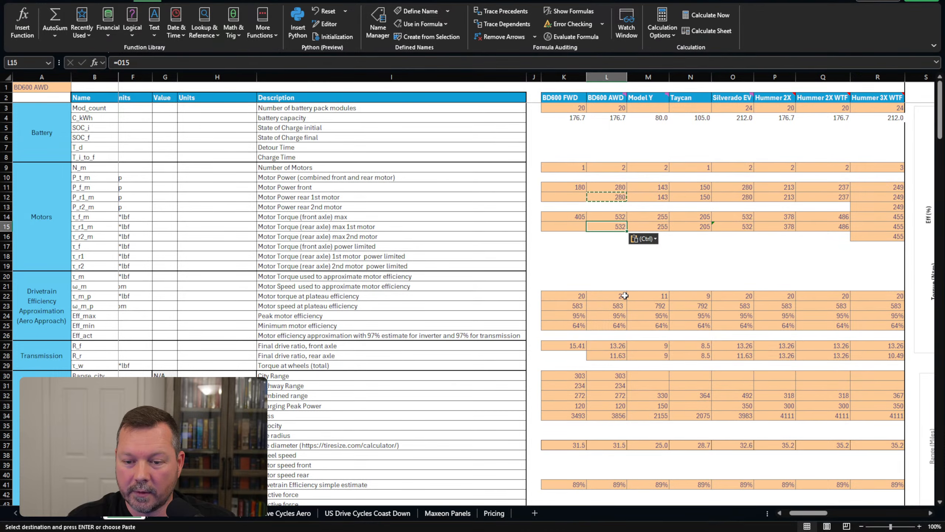
scroll(619, 296, "down", 1)
scroll(620, 296, "down", 1)
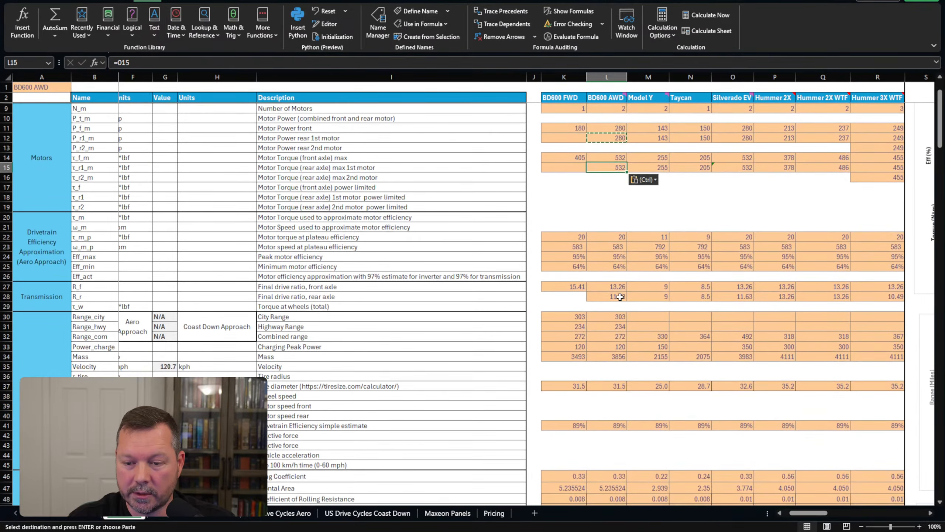
scroll(619, 297, "down", 2)
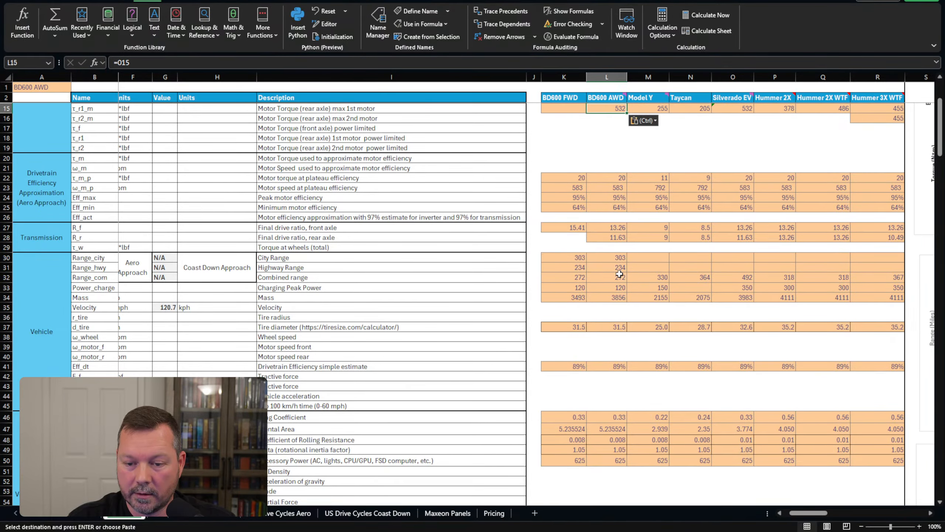
scroll(618, 280, "down", 2)
scroll(618, 279, "down", 9)
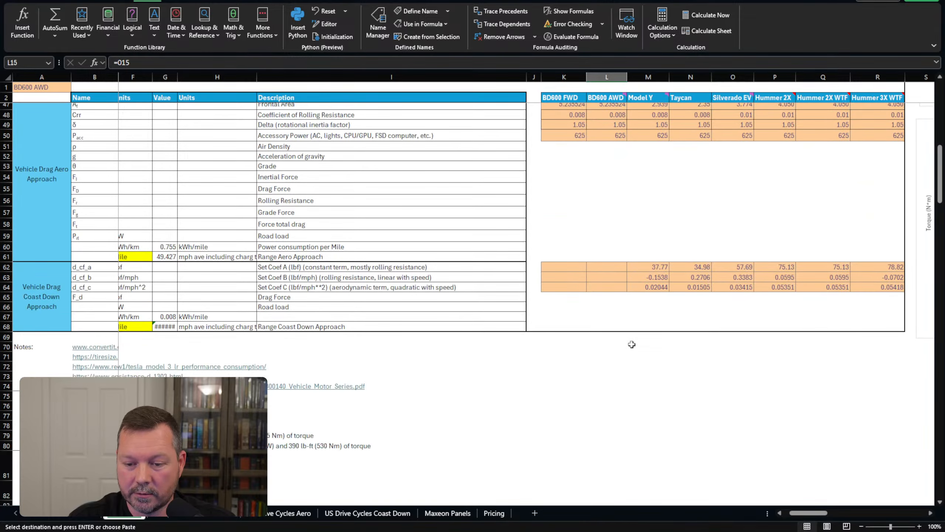
left_click_drag(797, 514, 832, 516)
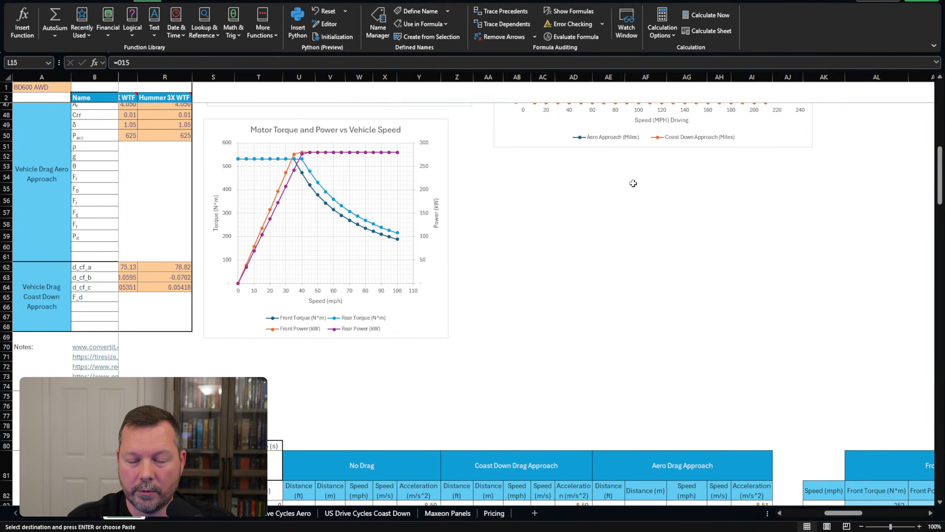
scroll(633, 184, "down", 3)
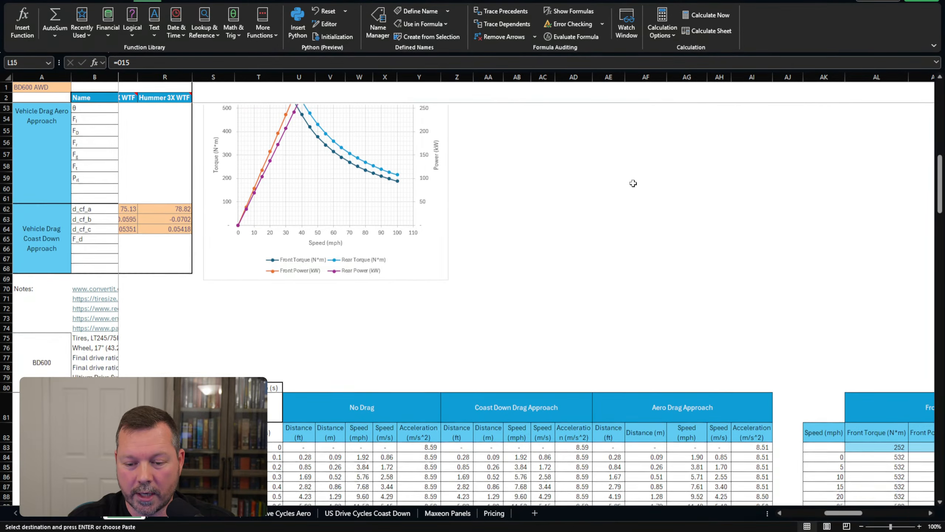
scroll(633, 183, "down", 12)
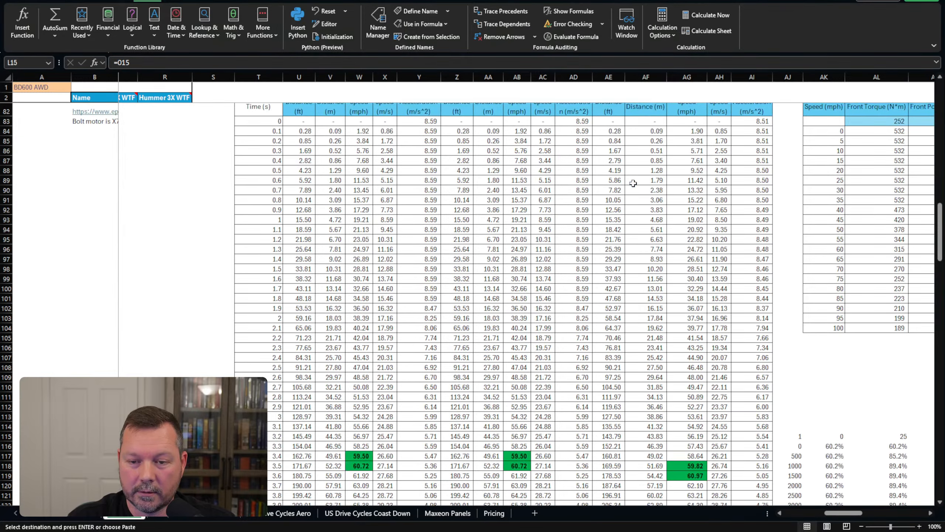
left_click_drag(676, 379, 258, 387)
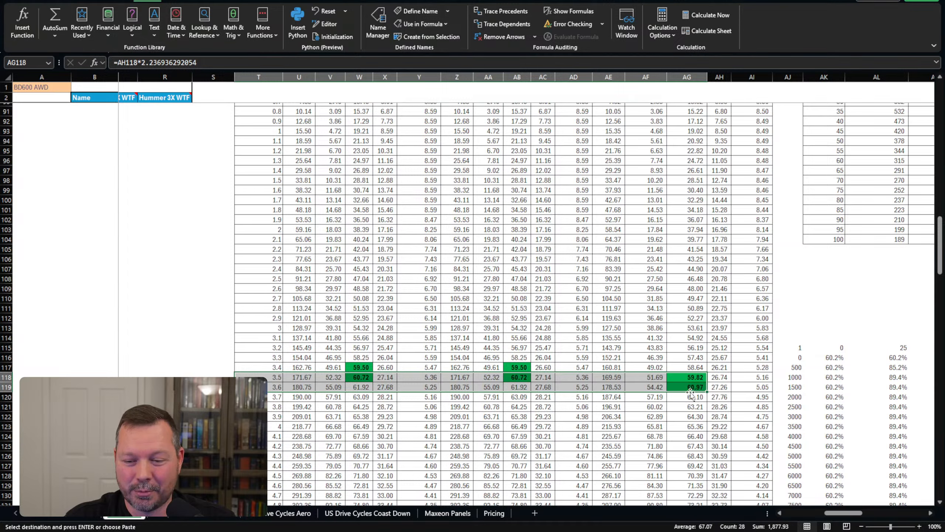
left_click_drag(275, 427, 689, 428)
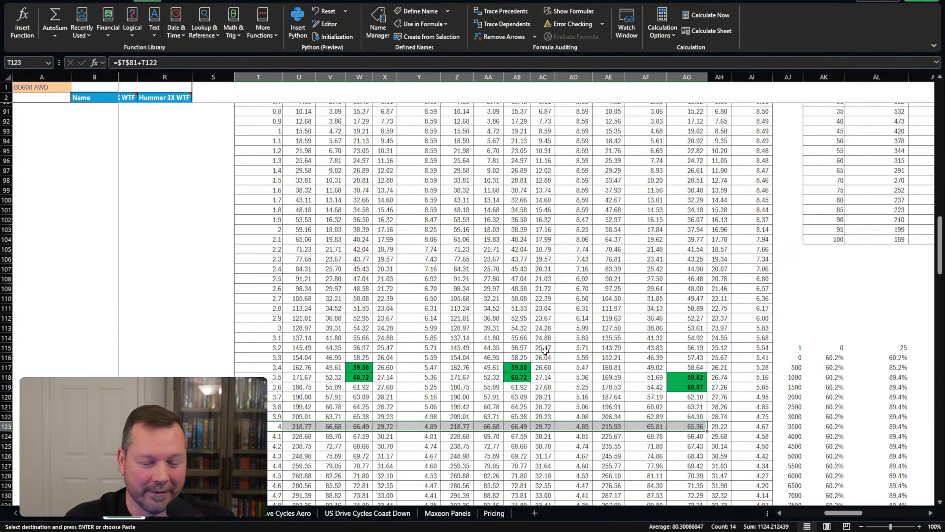
Undo the paste so BD600 AWD motors return to 112.5 power and 265 torque.
scroll(432, 331, "up", 15)
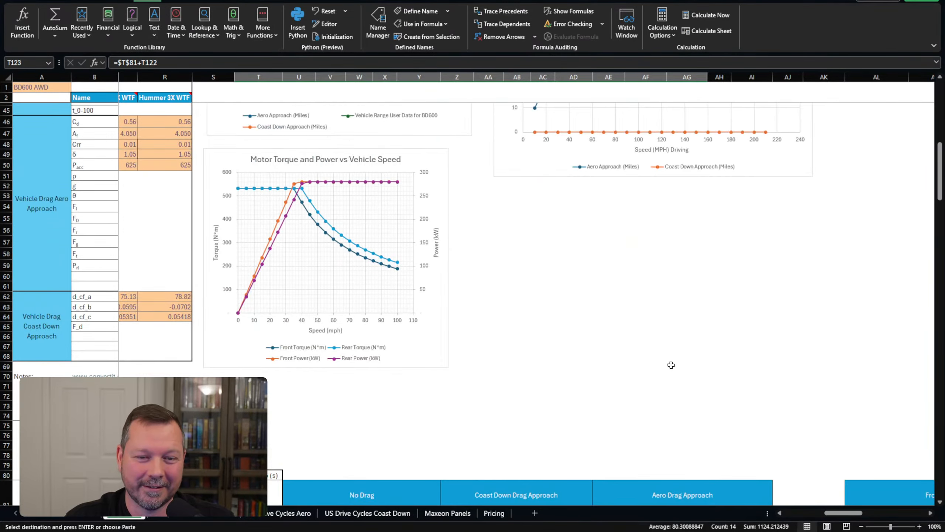
left_click_drag(849, 517, 806, 517)
scroll(745, 441, "up", 4)
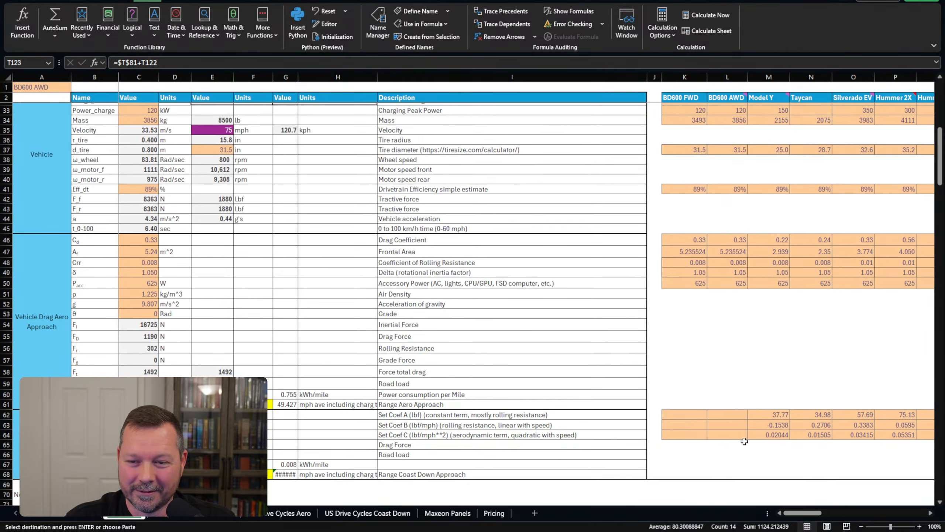
scroll(745, 441, "up", 9)
scroll(726, 168, "right", 3)
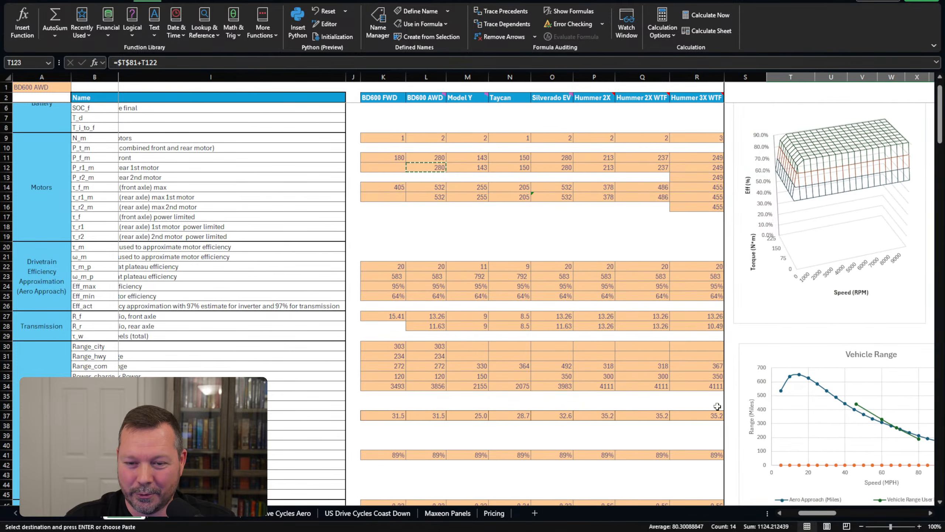
scroll(717, 406, "up", 1)
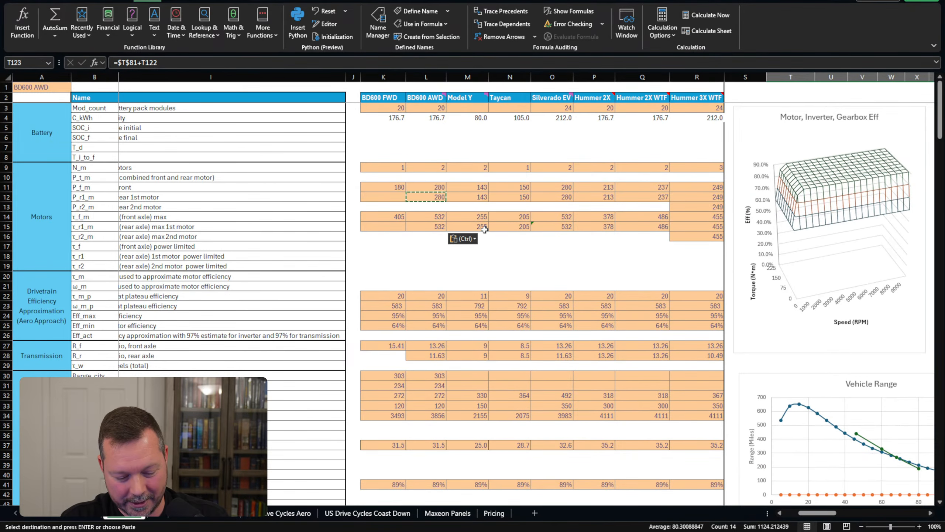
key("ctrl+z")
key("ctrl+z")
key("ctrl+z")
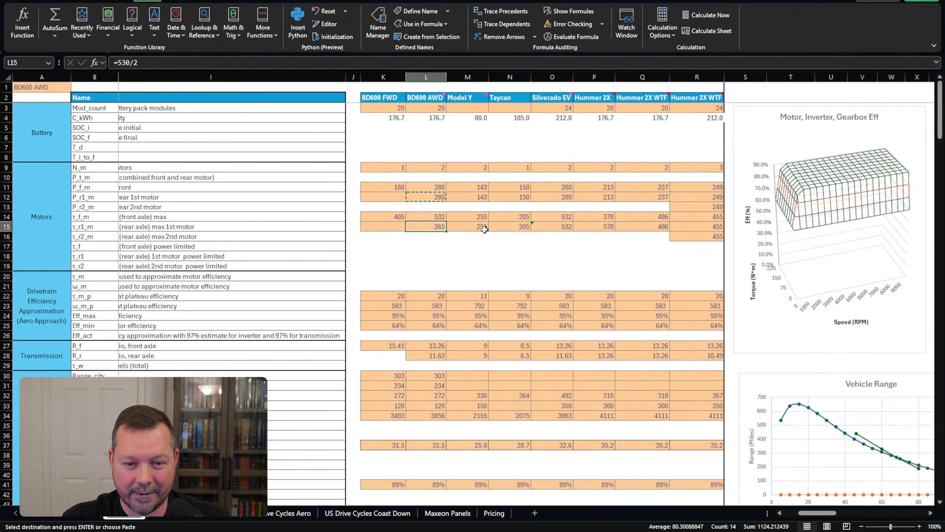
key("ctrl+z")
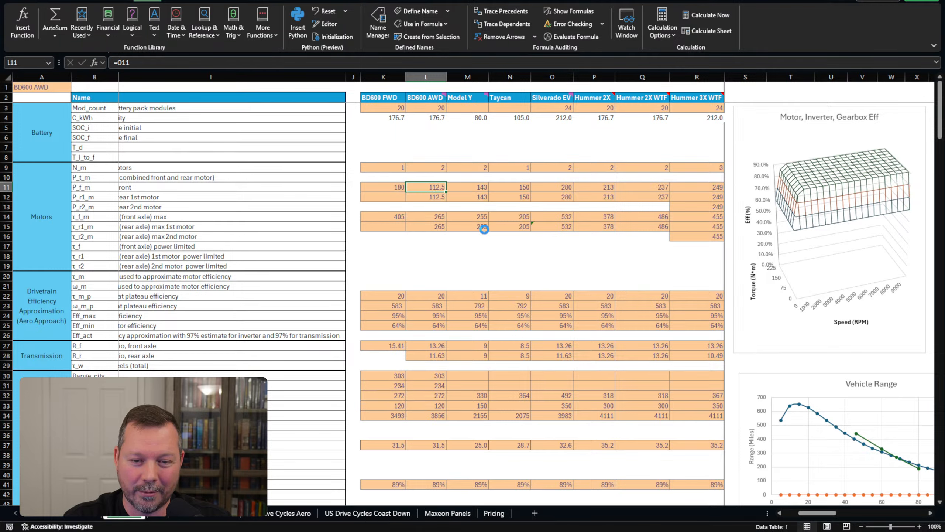
left_click(484, 255)
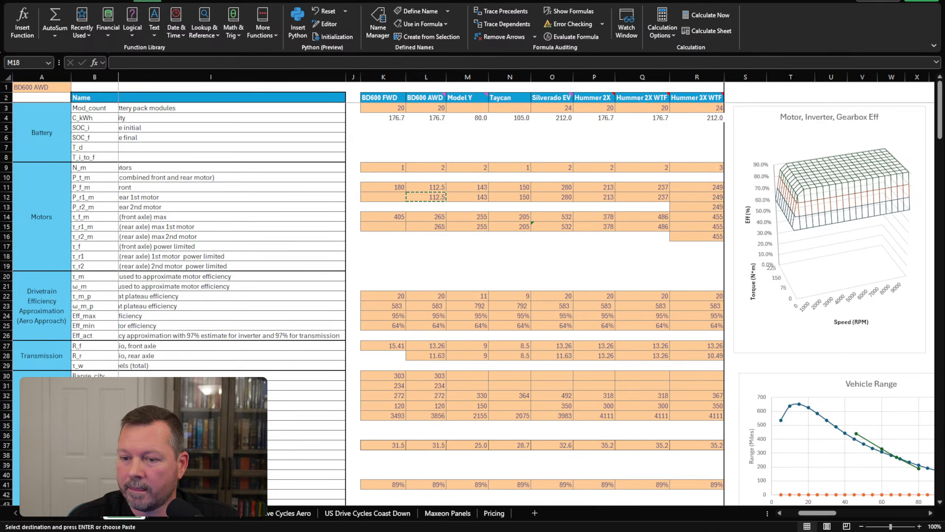
Review the vehicle range, average speed and torque charts.
left_click(629, 278)
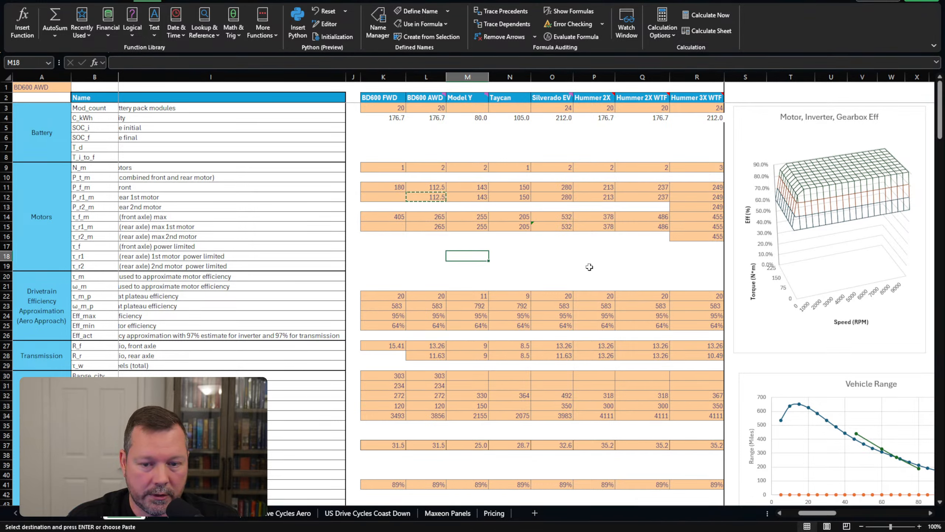
left_click(495, 265)
scroll(494, 265, "down", 6)
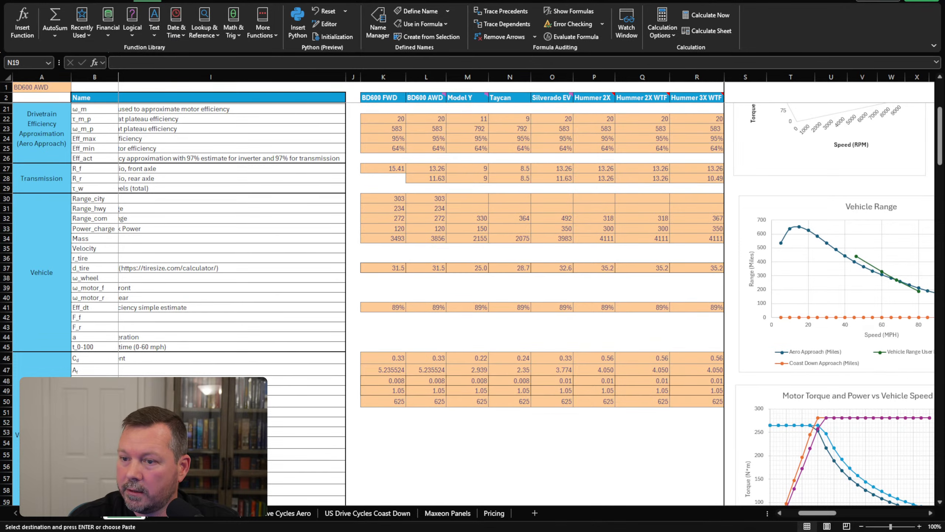
left_click_drag(816, 513, 839, 516)
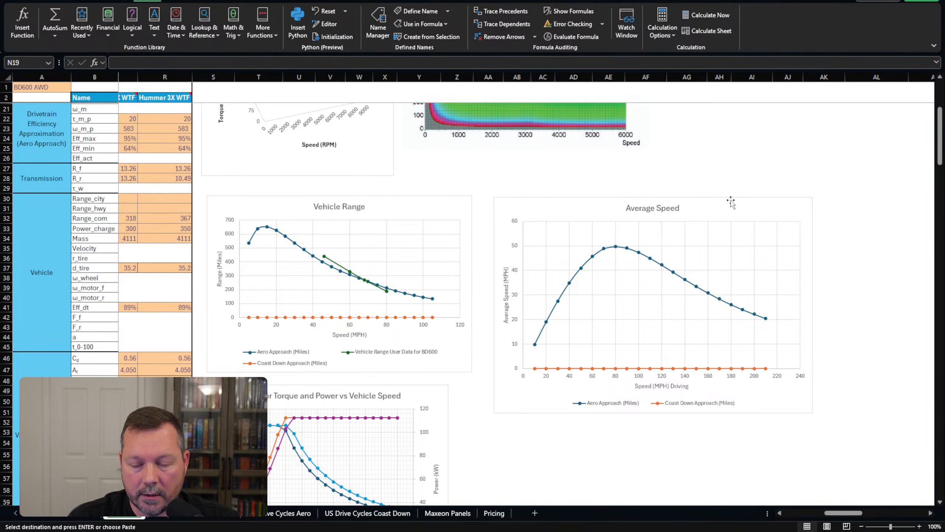
scroll(668, 260, "up", 4)
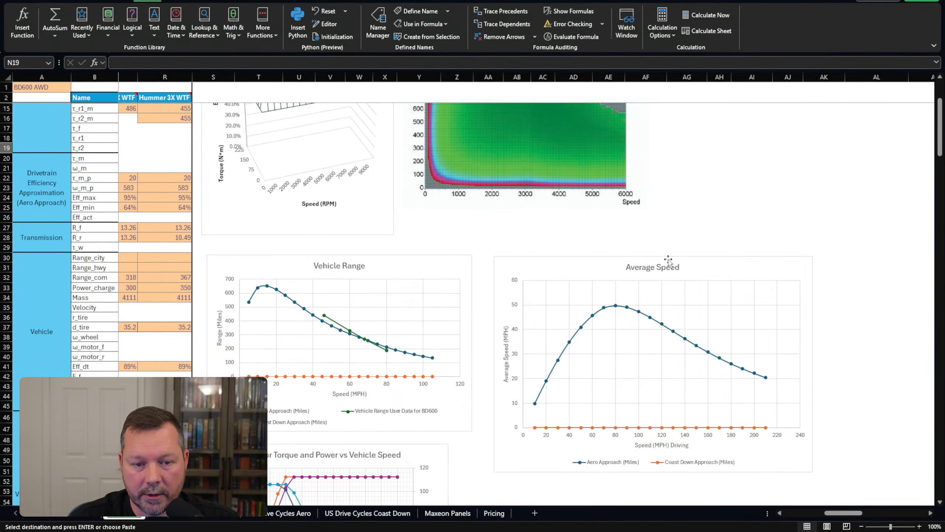
scroll(668, 260, "up", 2)
Scroll over to the Max Average Speed table and its 3D chart.
scroll(664, 265, "down", 6)
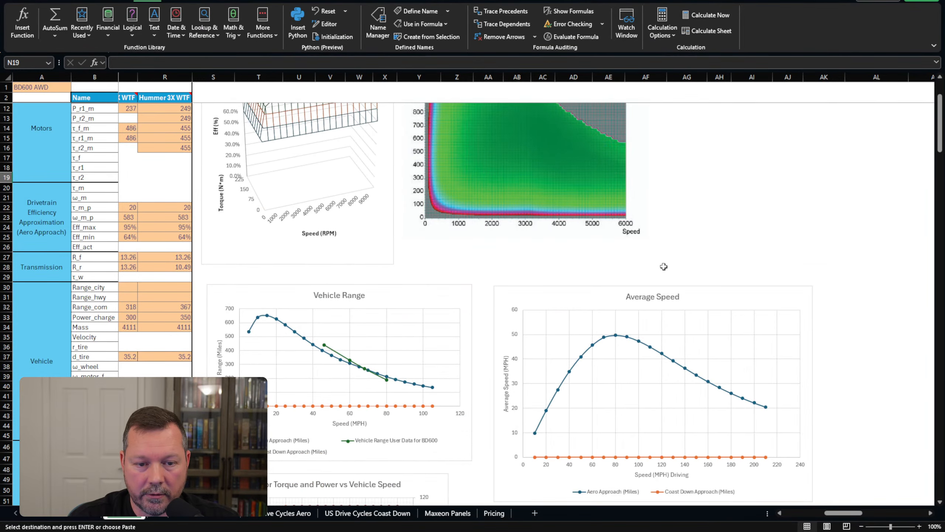
scroll(665, 271, "down", 2)
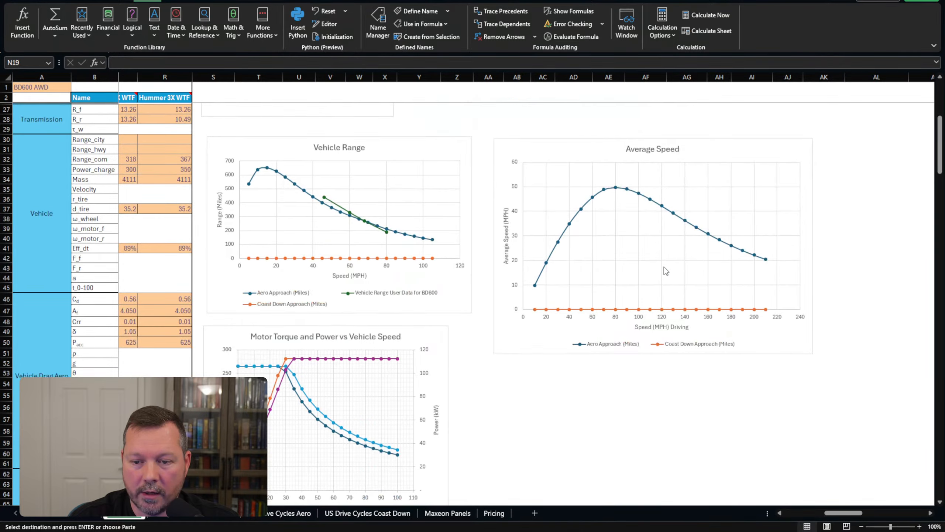
scroll(694, 422, "down", 4)
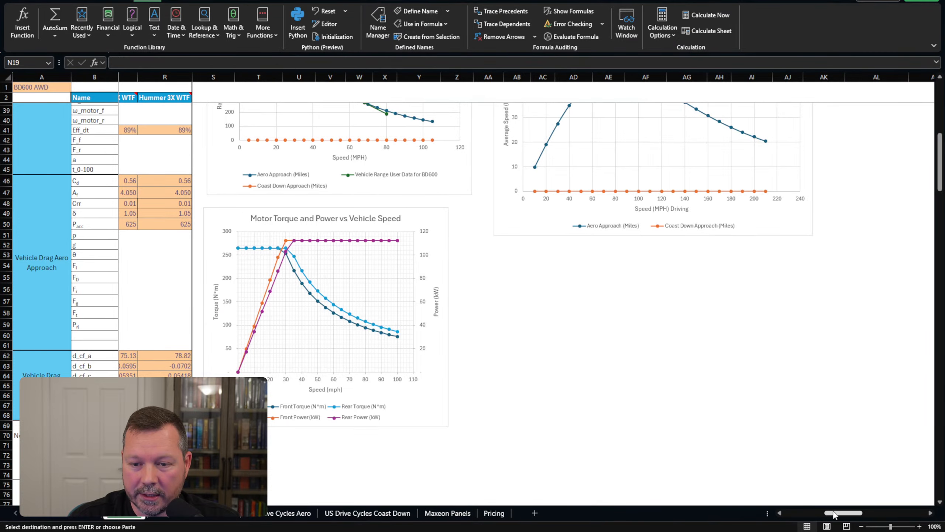
left_click_drag(832, 515, 853, 515)
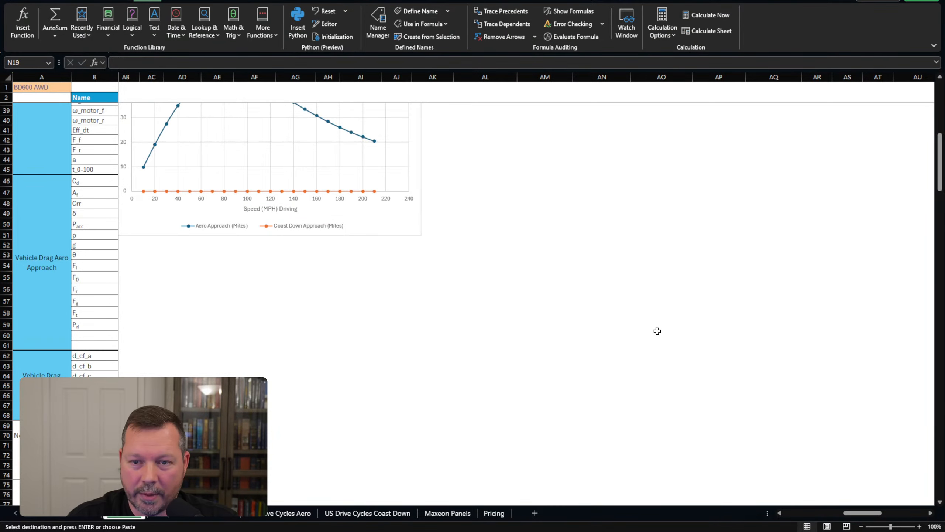
scroll(632, 276, "down", 1)
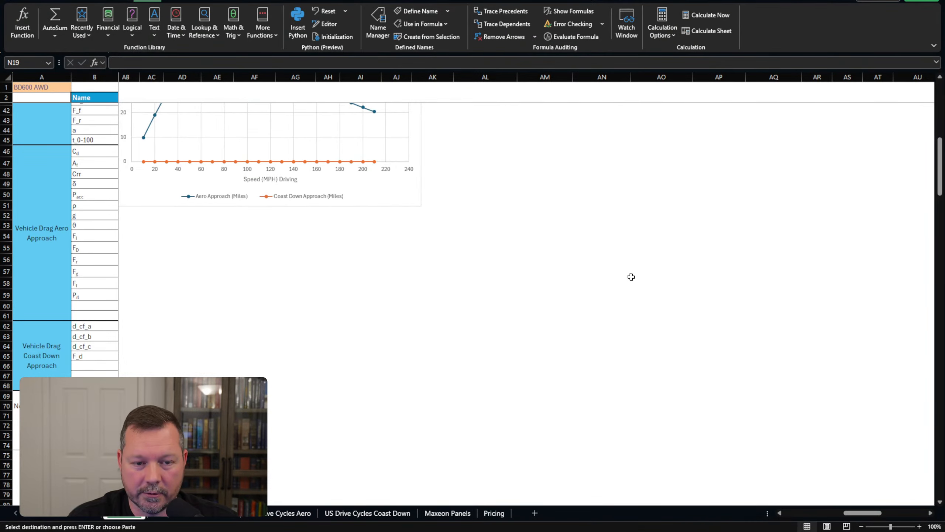
scroll(605, 277, "down", 5)
left_click_drag(866, 514, 899, 514)
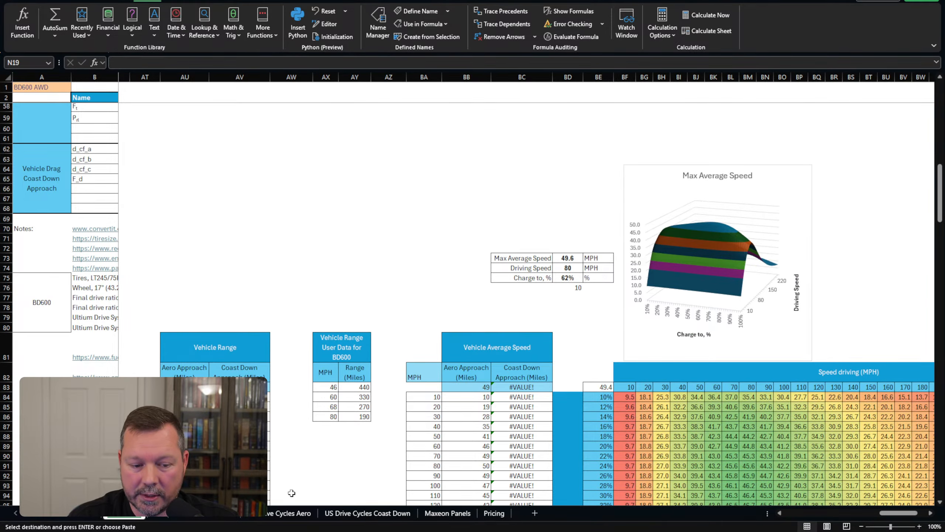
left_click(168, 516)
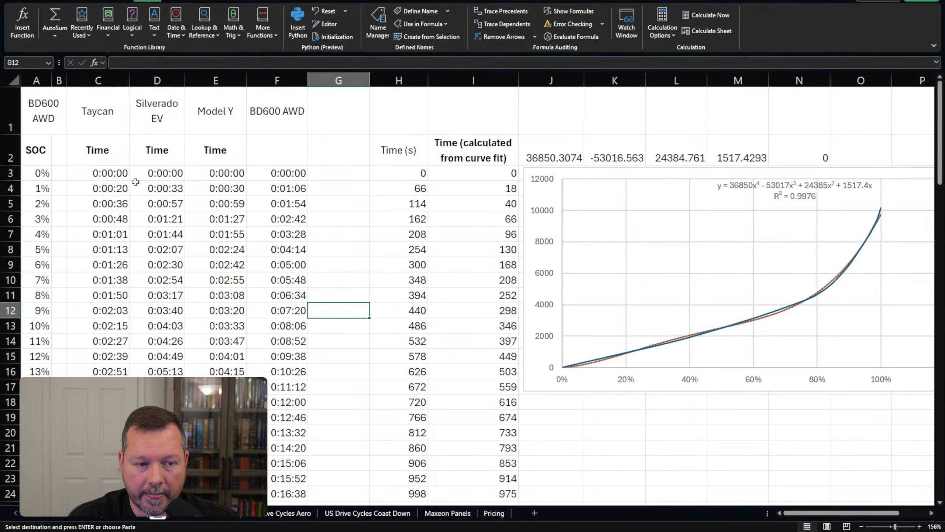
left_click_drag(107, 171, 107, 386)
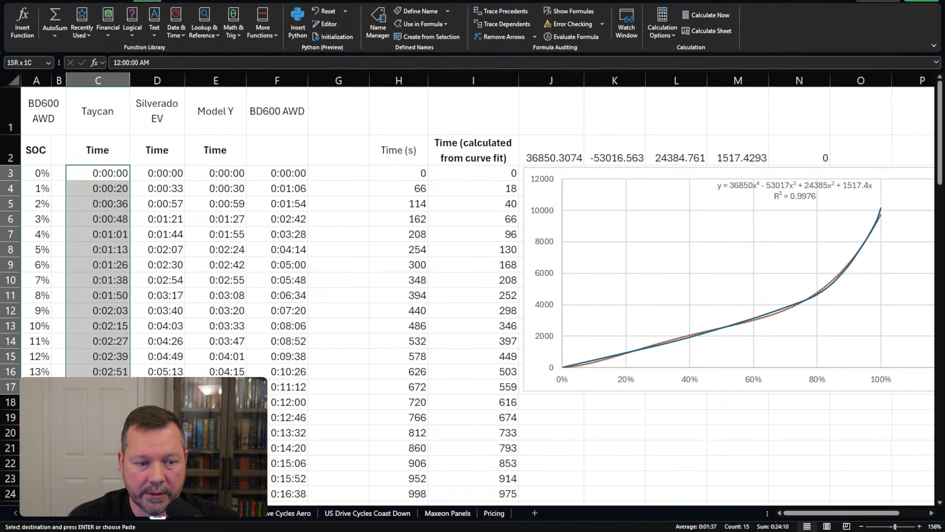
left_click_drag(108, 386, 108, 402)
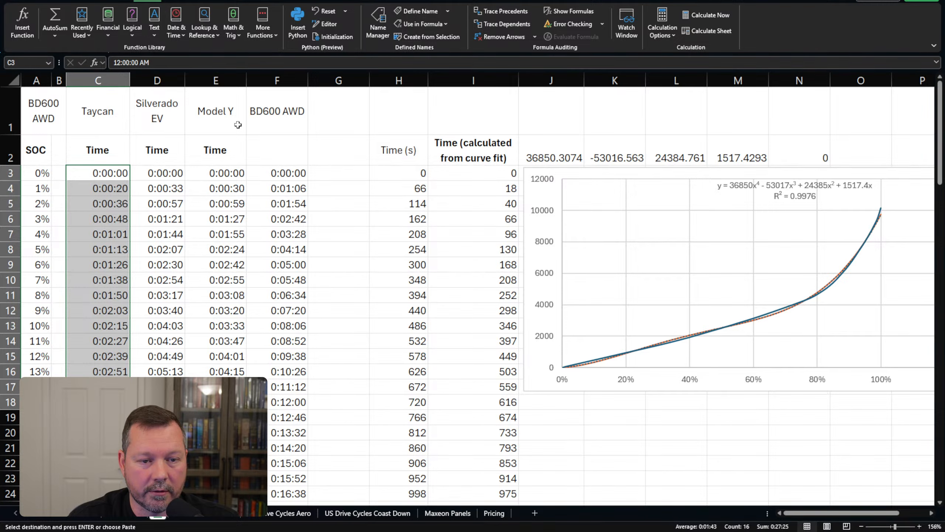
left_click(124, 514)
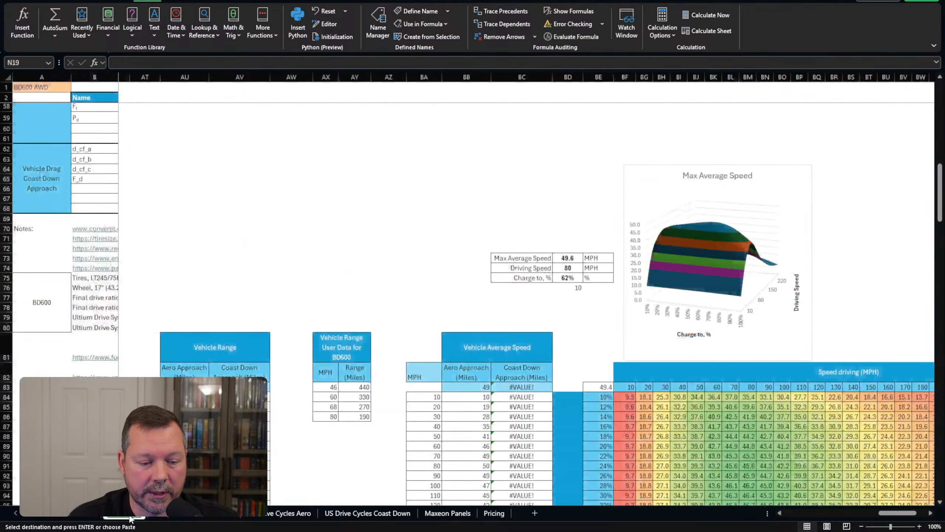
Pick Taycan from the A1 vehicle dropdown and view the charging-time sheet.
left_click(54, 88)
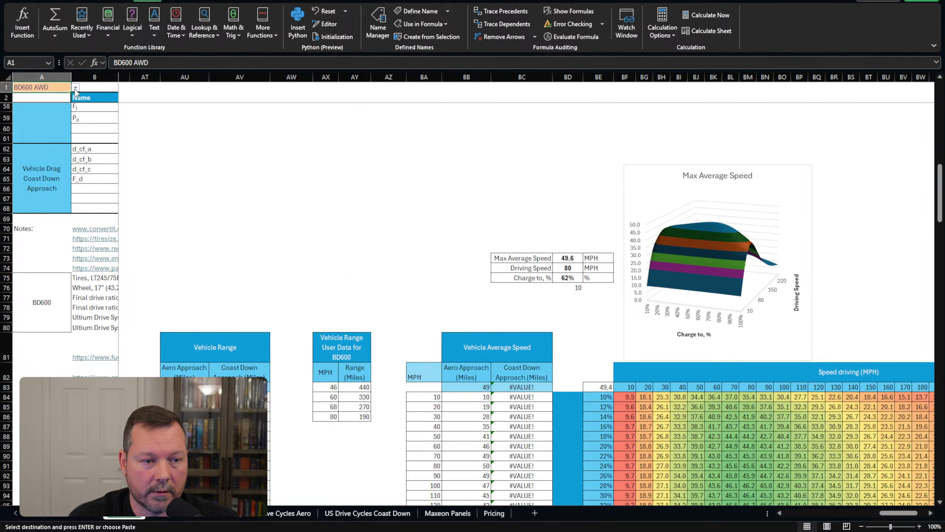
left_click(76, 87)
left_click(55, 128)
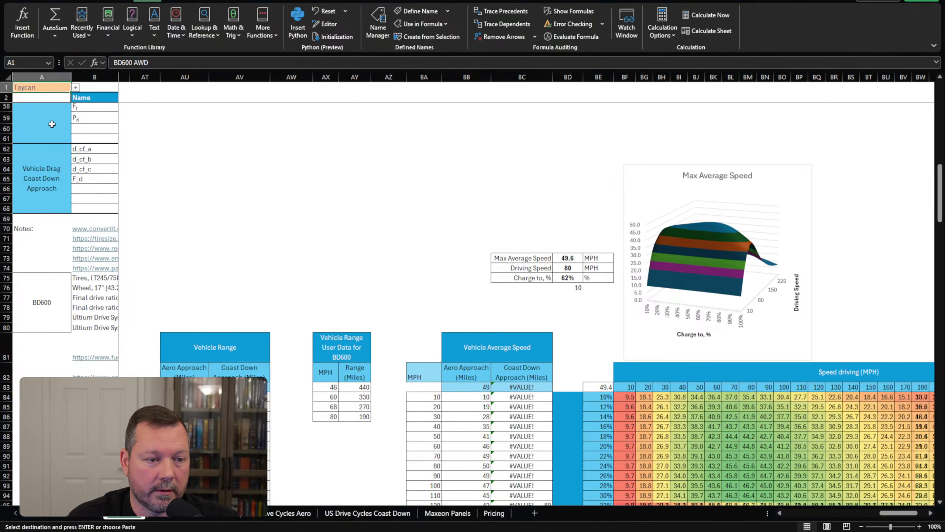
left_click(158, 514)
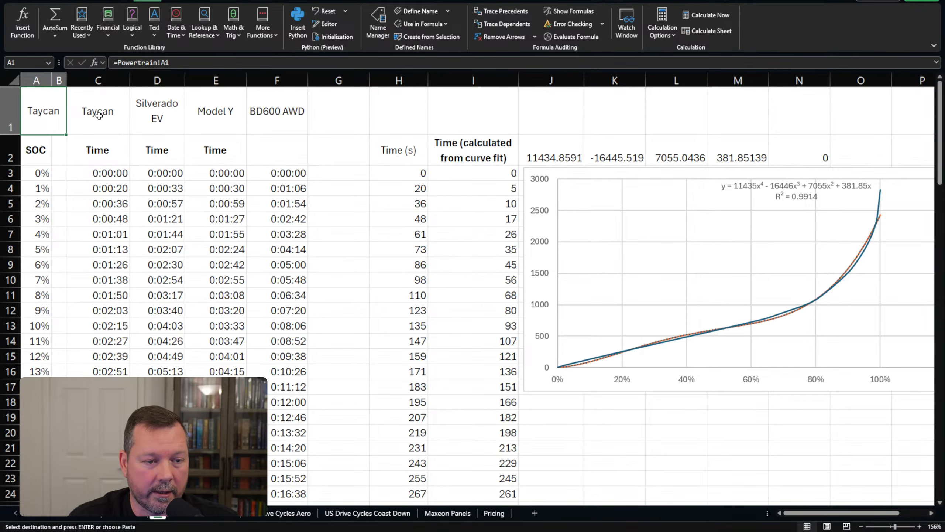
Inspect the Taycan time columns, the H4 lookup formula and the J2 LINEST curve fit.
left_click(97, 80)
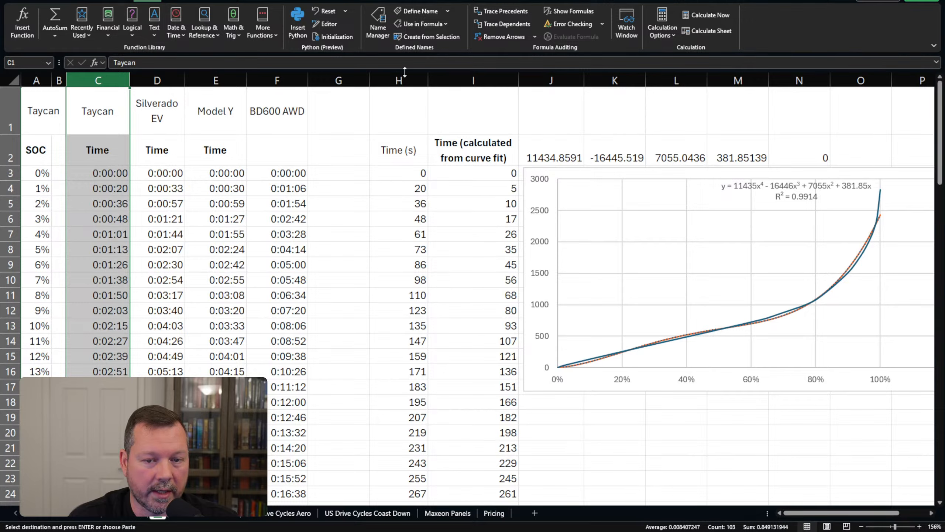
left_click_drag(400, 80, 466, 198)
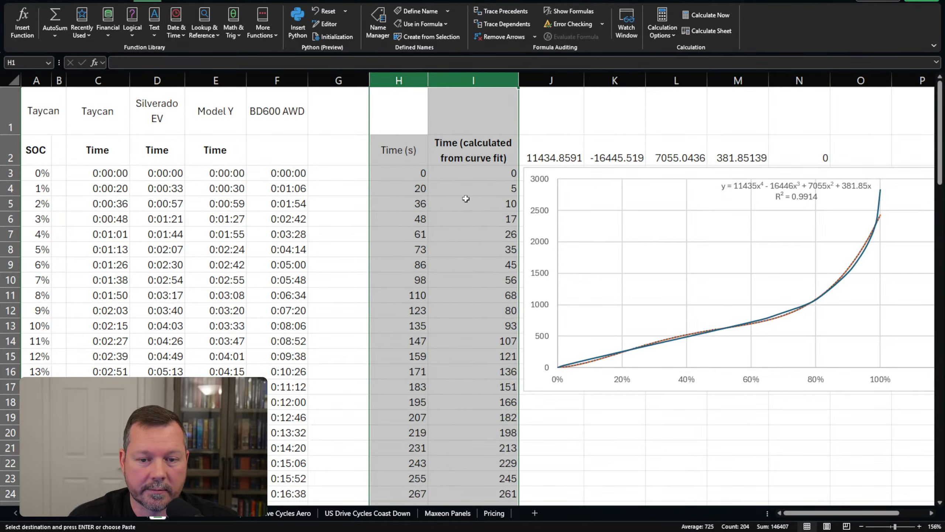
left_click(413, 188)
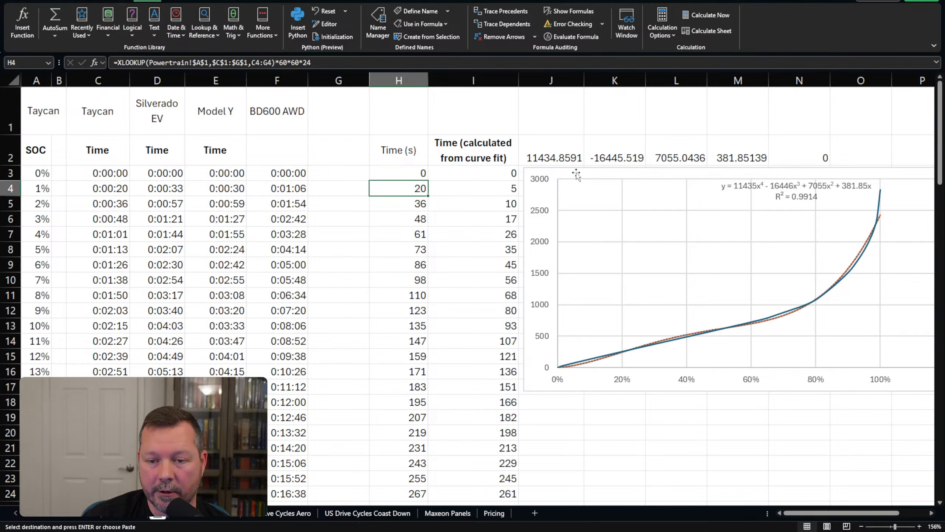
left_click(572, 158)
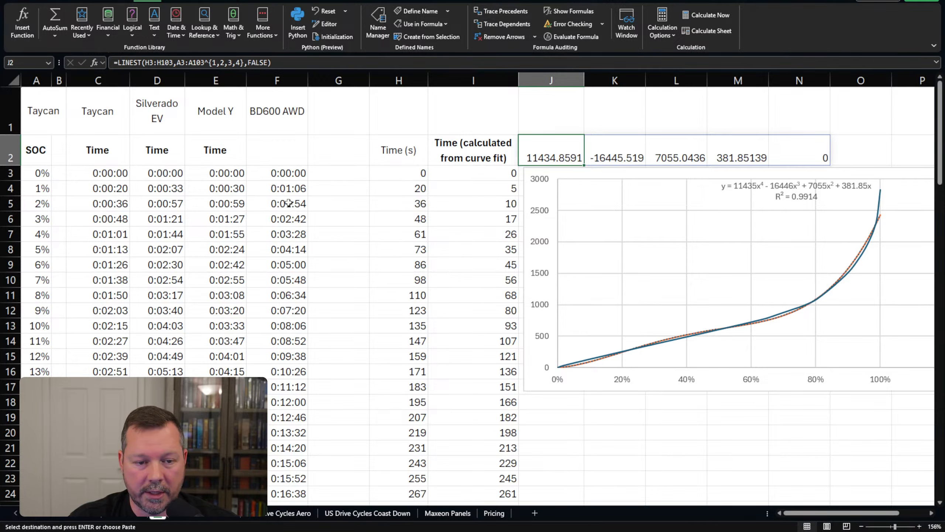
Step through the 1–3% SOC cells, then return to the Powertrain sheet.
left_click(37, 189)
left_click(40, 206)
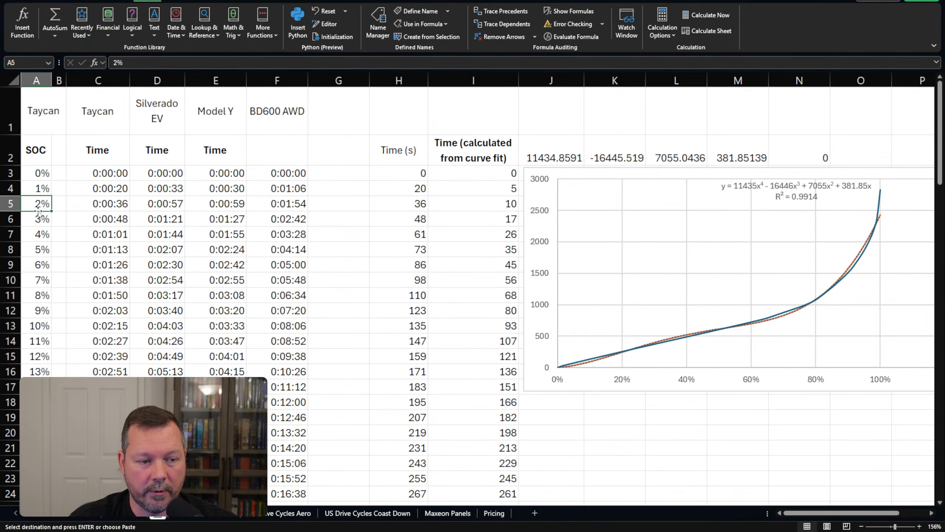
left_click(41, 221)
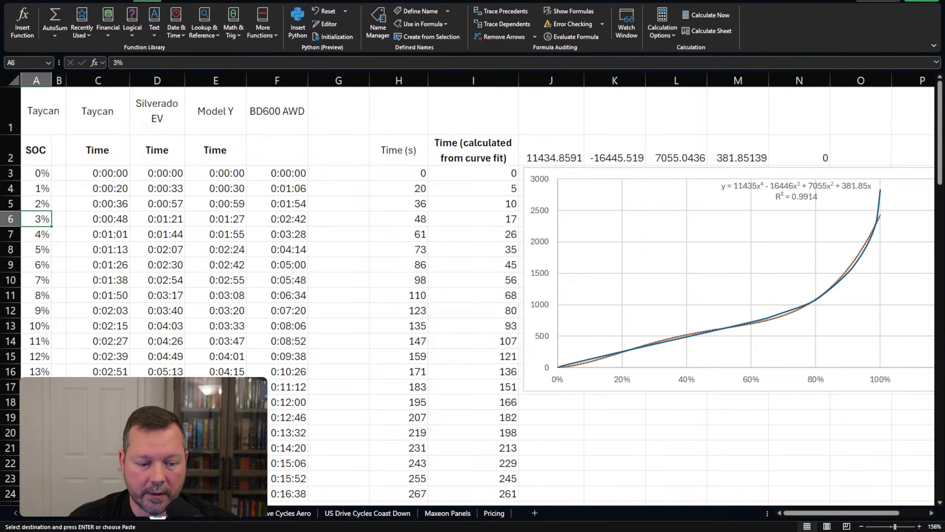
key("ctrl+Page_Up")
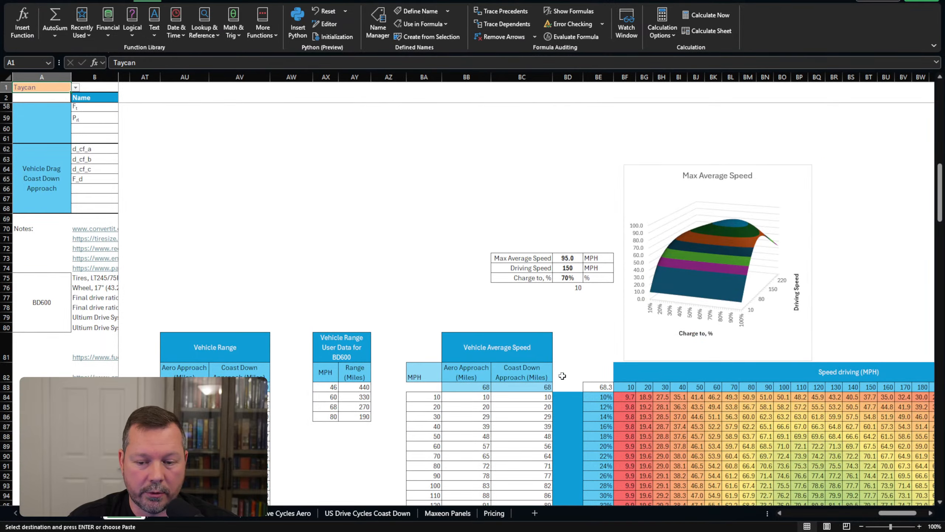
left_click(741, 429)
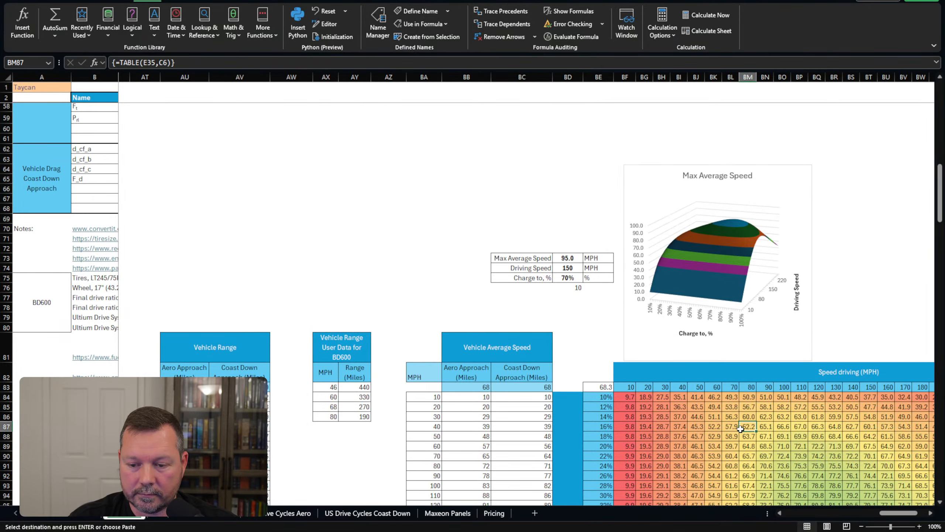
left_click_drag(910, 515, 809, 515)
scroll(323, 355, "up", 7)
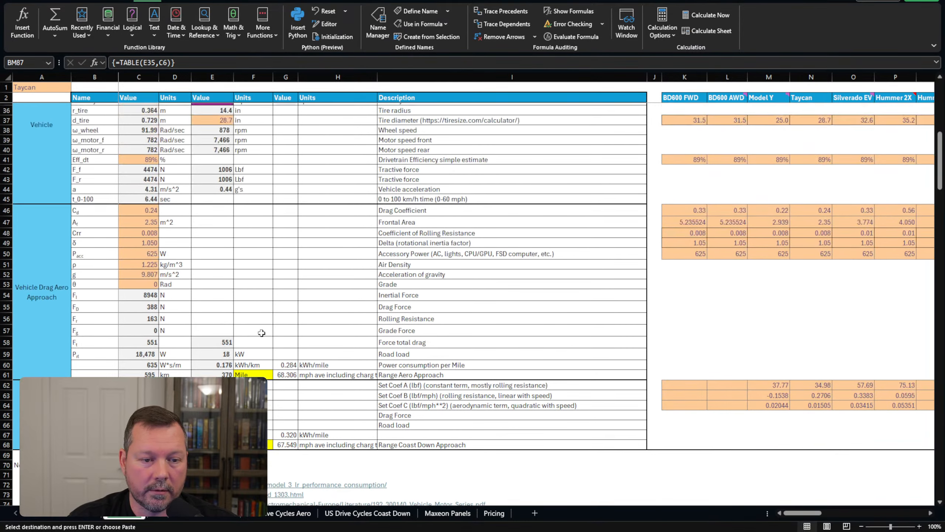
scroll(262, 333, "up", 11)
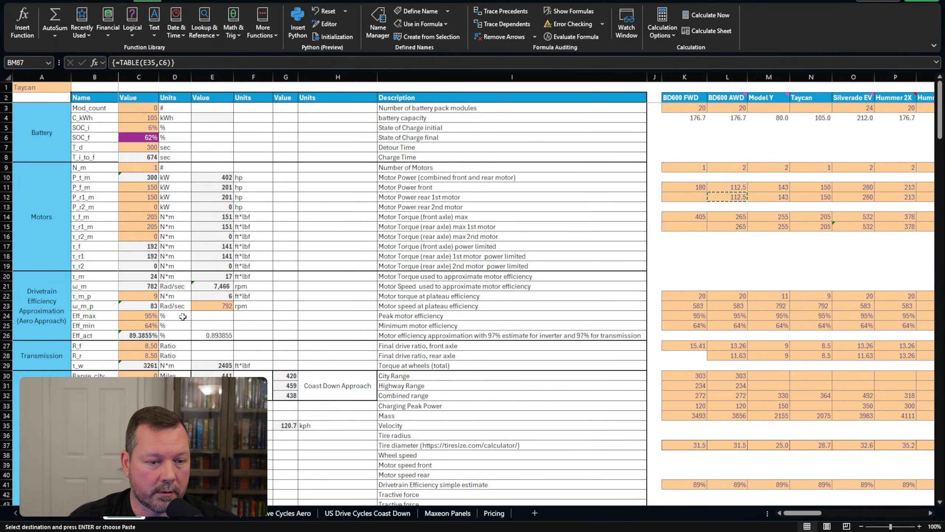
left_click(89, 156)
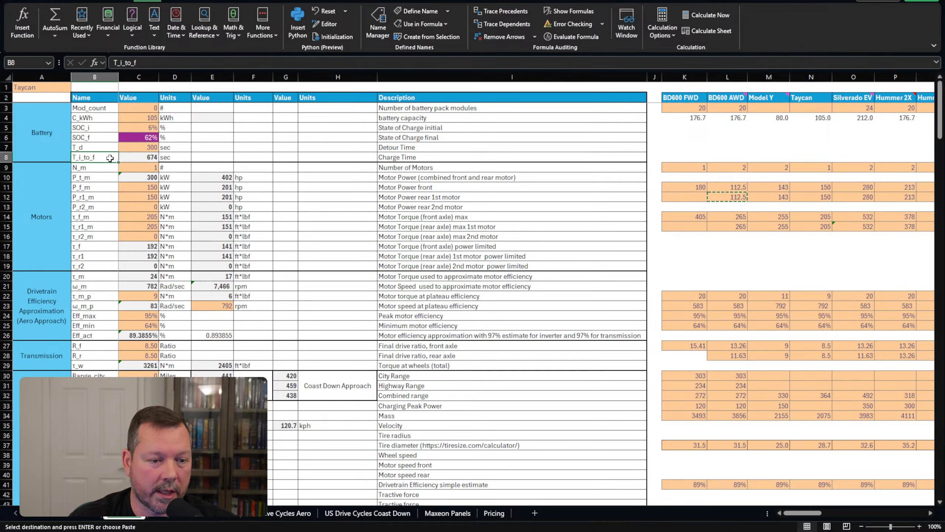
left_click(141, 158)
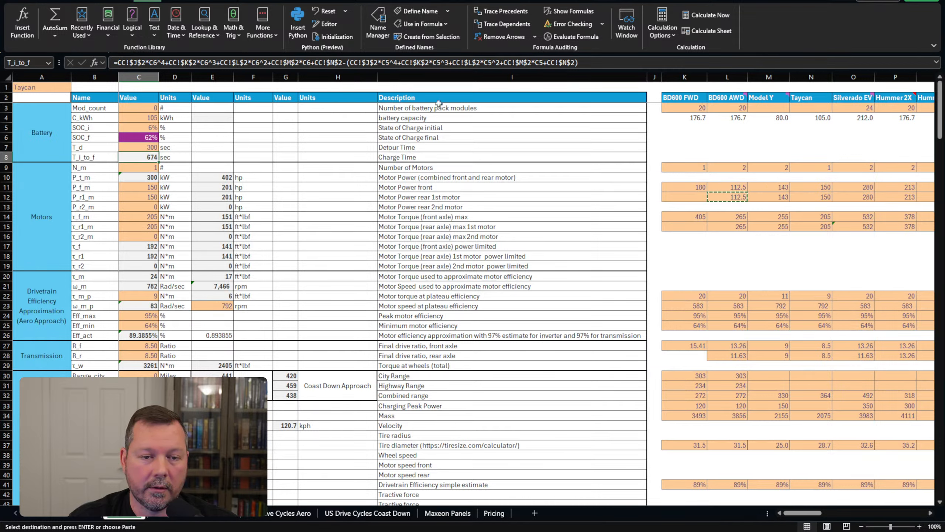
left_click_drag(344, 62, 111, 63)
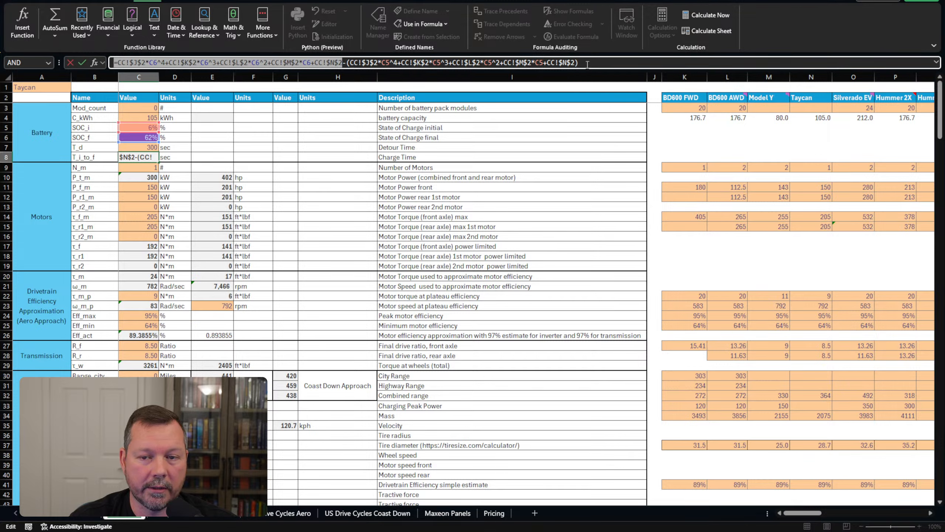
left_click_drag(590, 62, 346, 62)
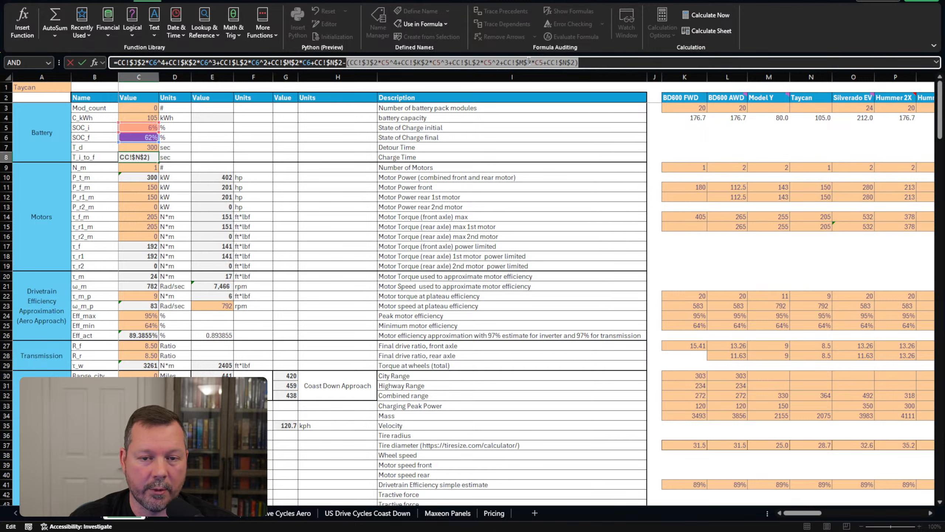
key("Return")
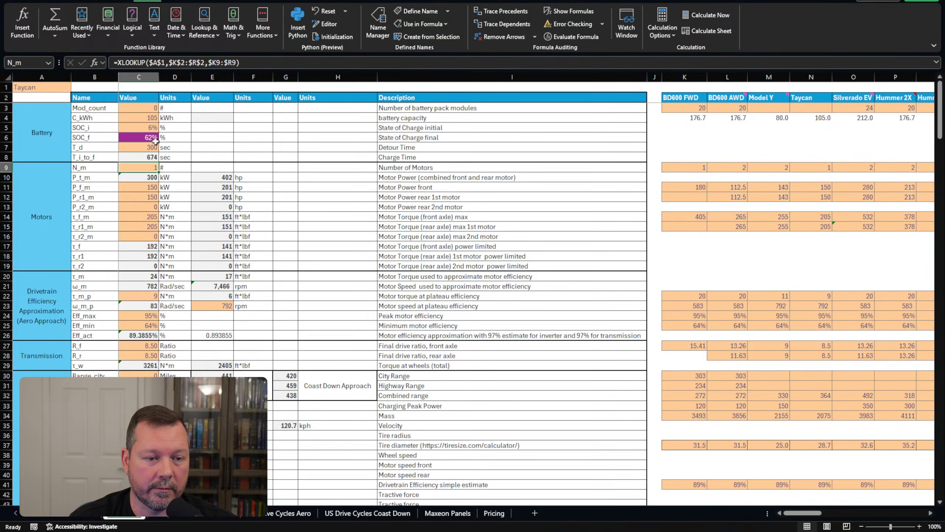
left_click(155, 131)
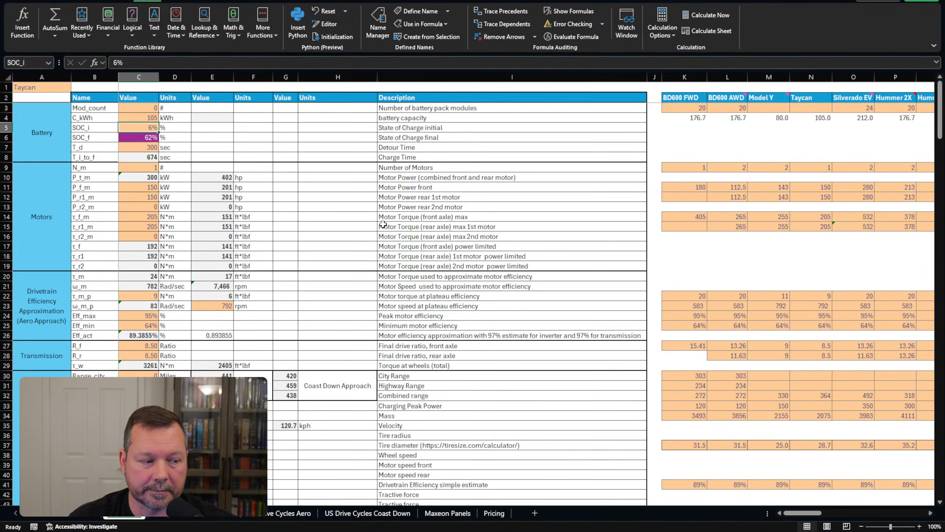
left_click(709, 150)
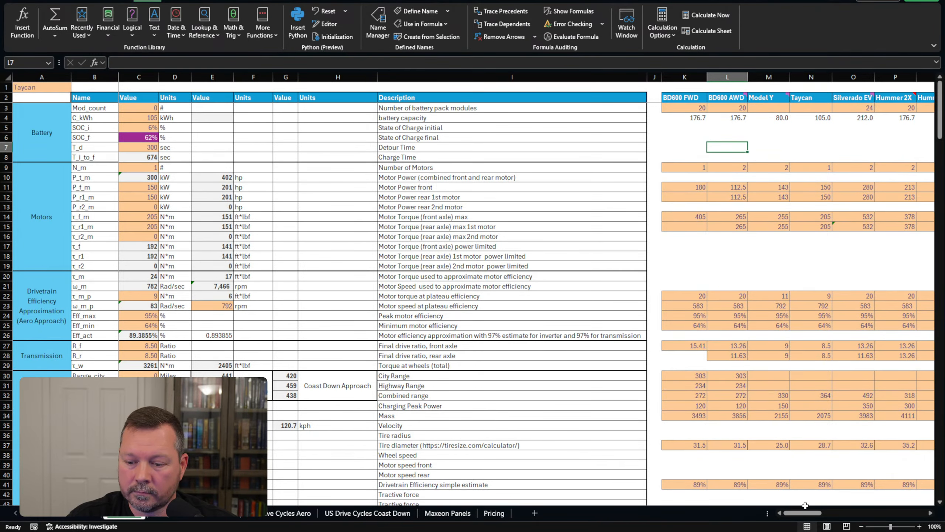
left_click_drag(806, 513, 818, 516)
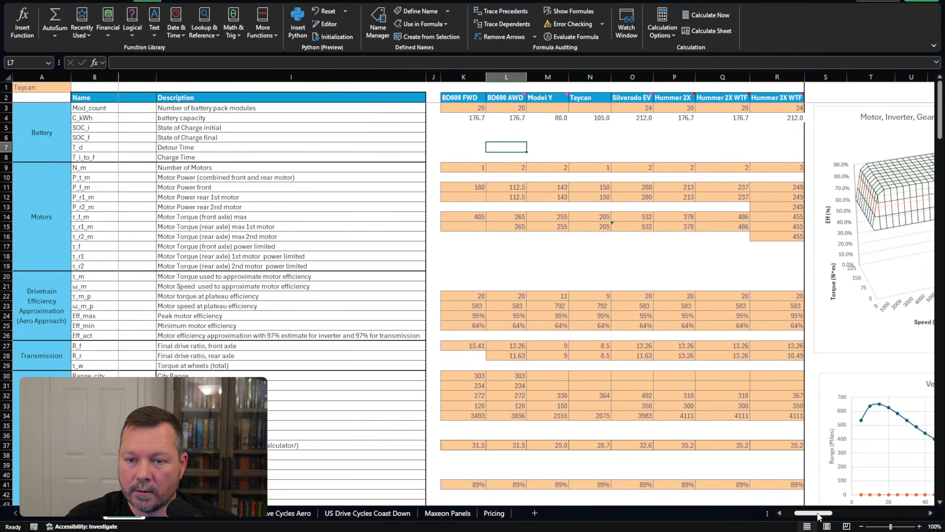
left_click(618, 149)
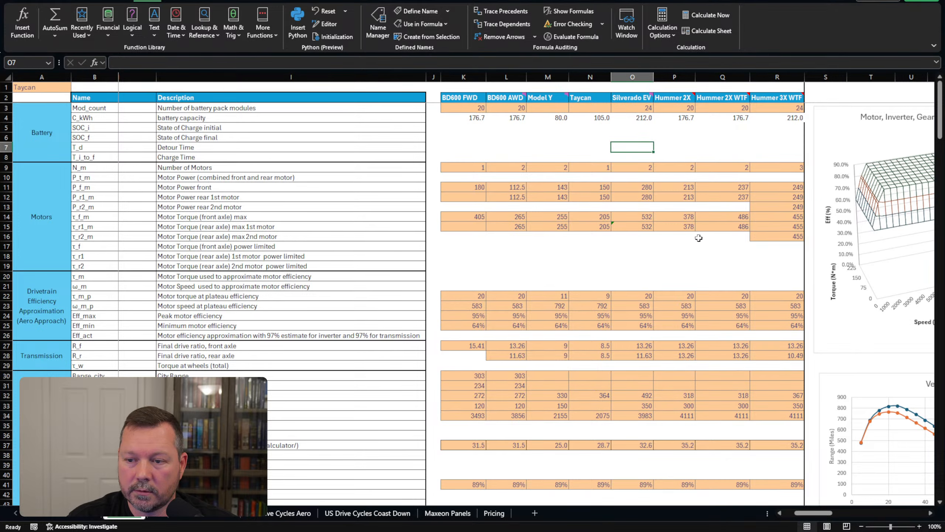
scroll(704, 260, "down", 1)
scroll(704, 260, "down", 14)
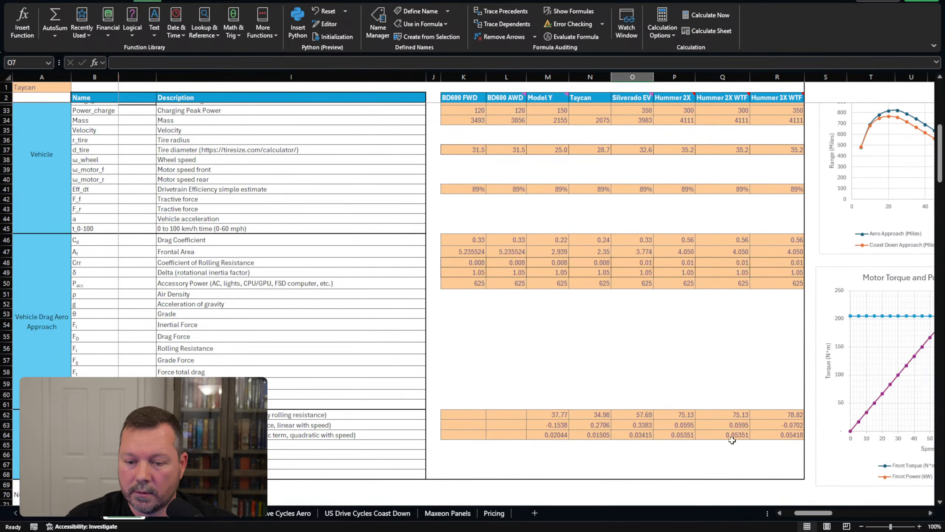
scroll(732, 436, "down", 4)
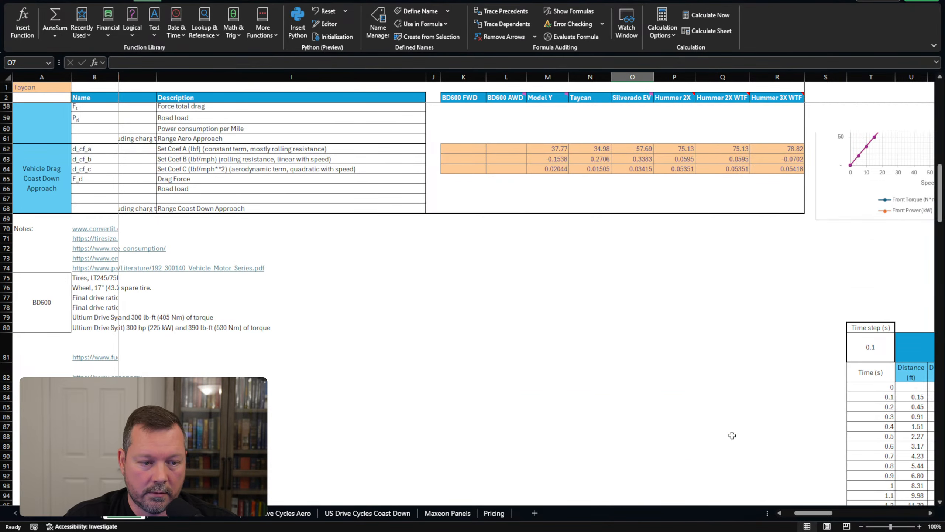
scroll(732, 435, "down", 2)
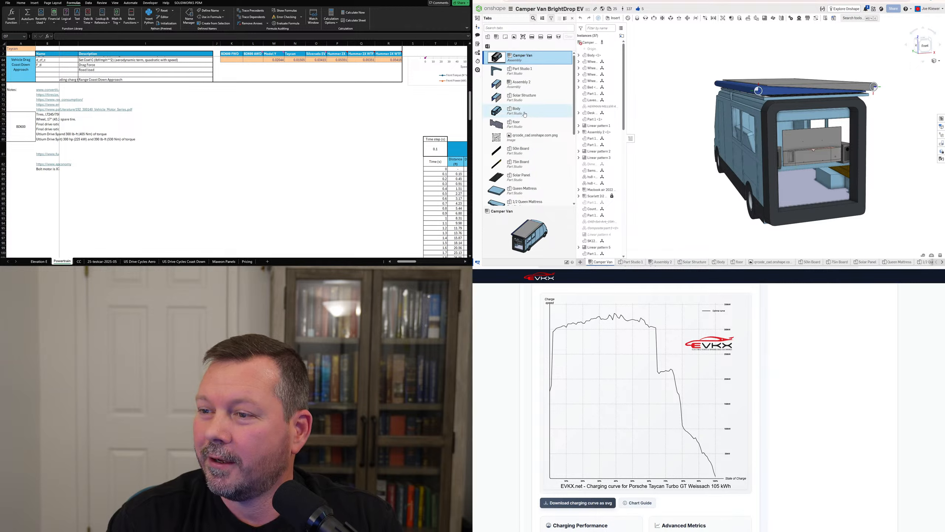
Close the Onshape tabs panel, then reopen the document's tab list.
scroll(526, 115, "down", 2)
scroll(525, 115, "down", 2)
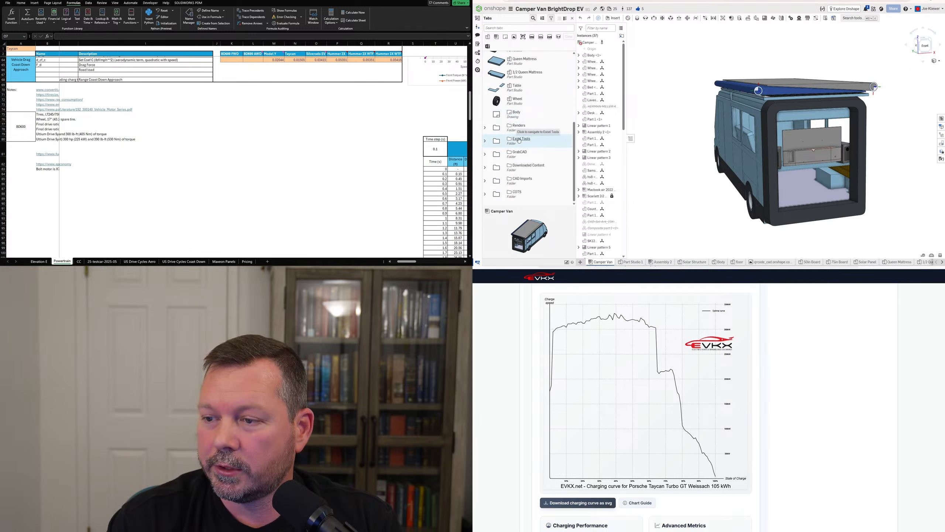
left_click(572, 18)
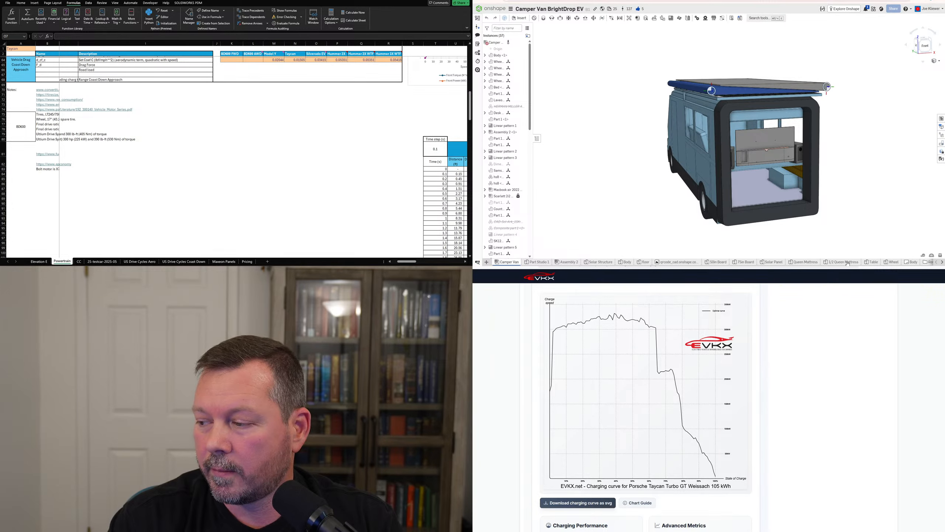
left_click(478, 262)
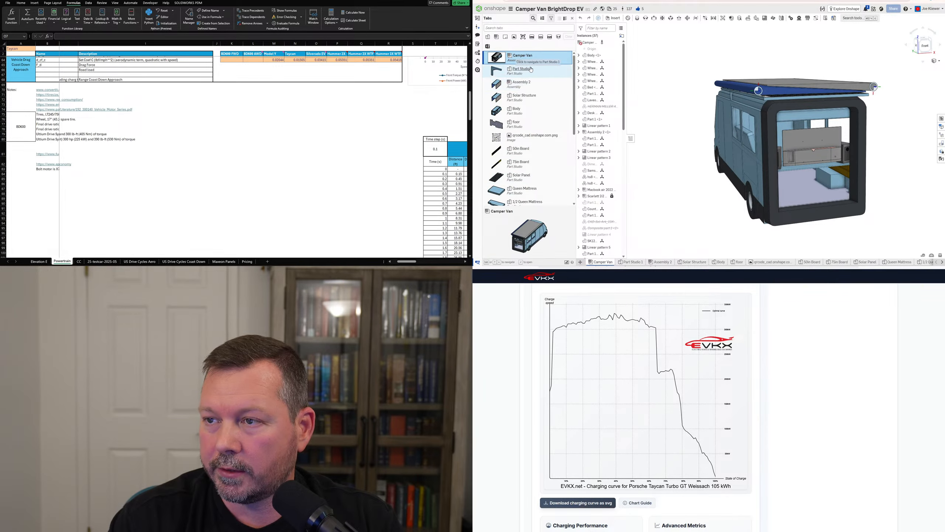
Try the Part Studio, Assembly, Drawing and Image filters on the tab list.
left_click(487, 36)
left_click(496, 37)
left_click(488, 37)
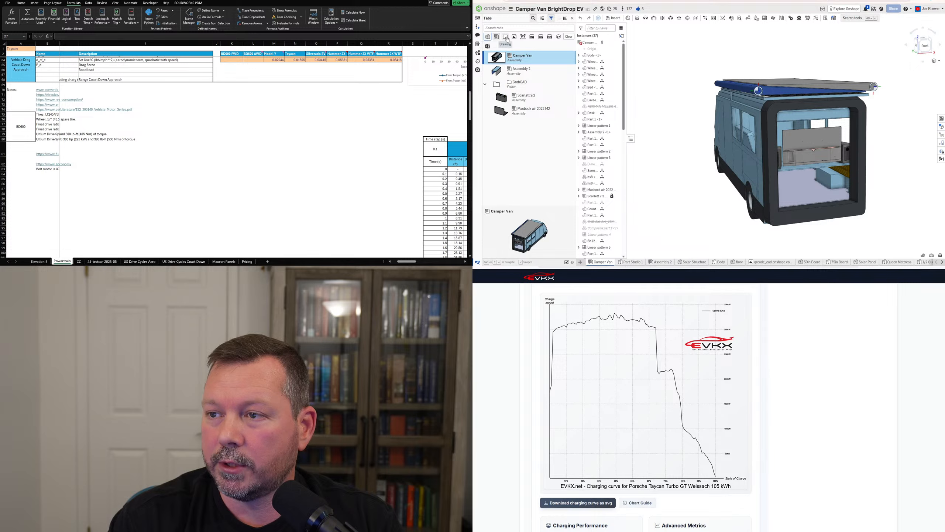
left_click(505, 37)
left_click(505, 37)
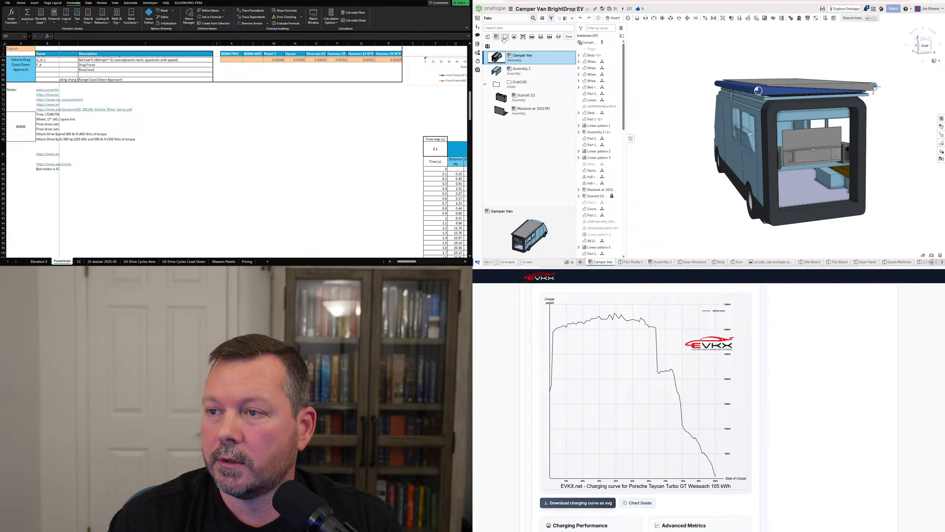
left_click(514, 37)
left_click(515, 37)
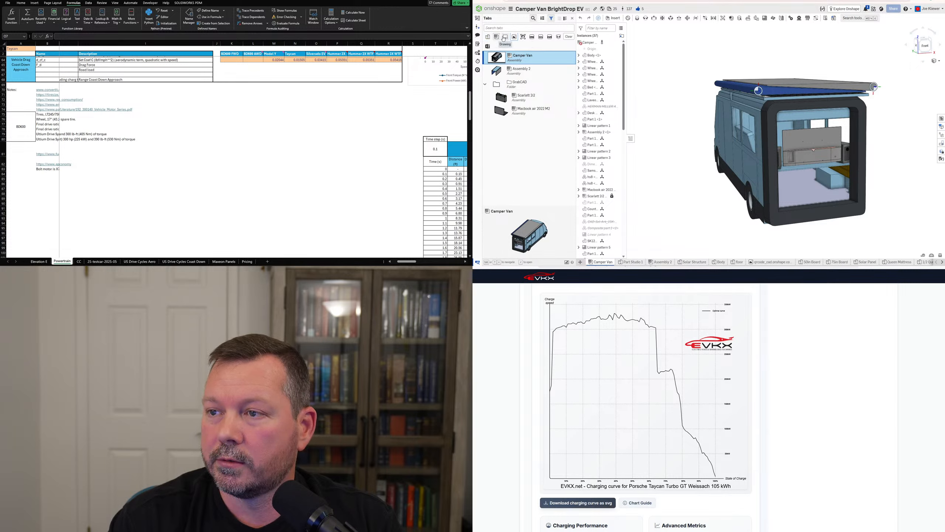
left_click(496, 37)
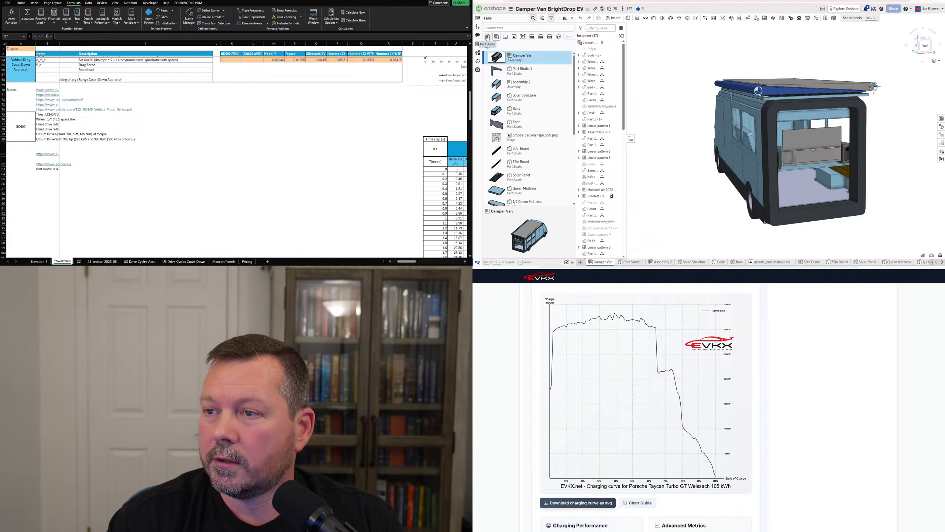
left_click(487, 38)
Clear the filter and open the Excel Tools folder holding Excel Tools v1.07x.xlsx.
scroll(520, 104, "down", 2)
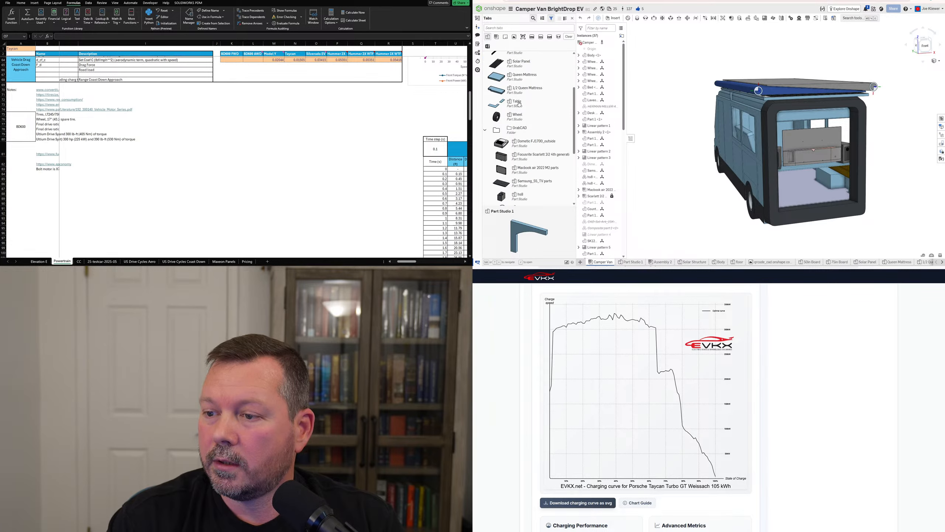
left_click(569, 36)
scroll(556, 87, "down", 3)
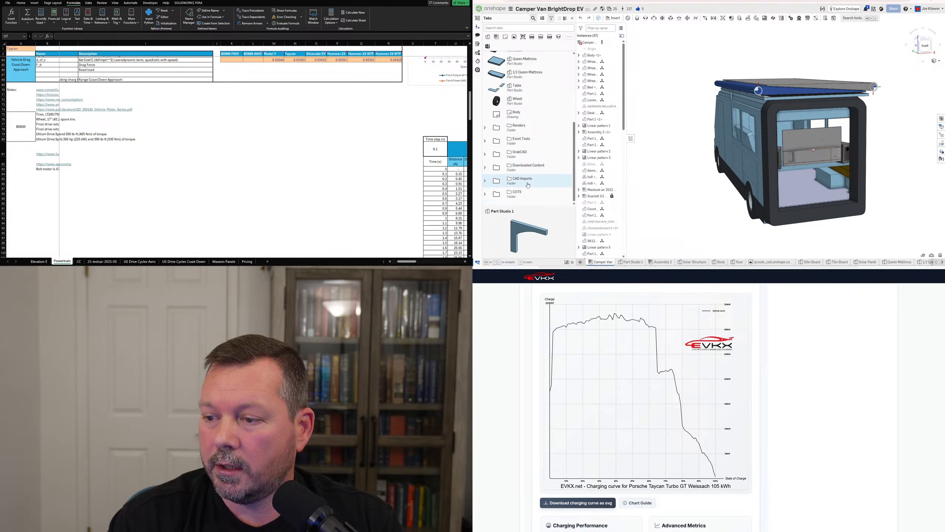
left_click(520, 142)
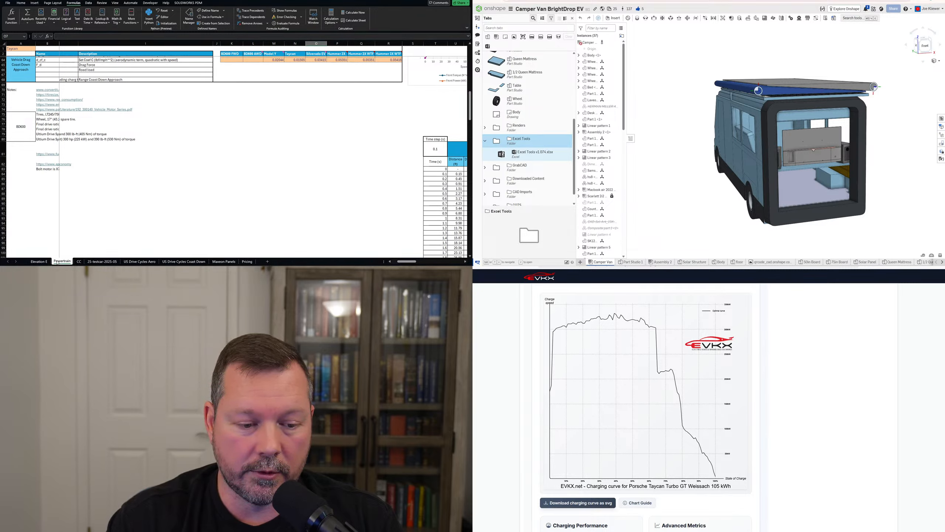
Step through the 25-testcar-2025-05 and US Drive Cycles sheets to reach Maxeon Panels.
left_click(99, 262)
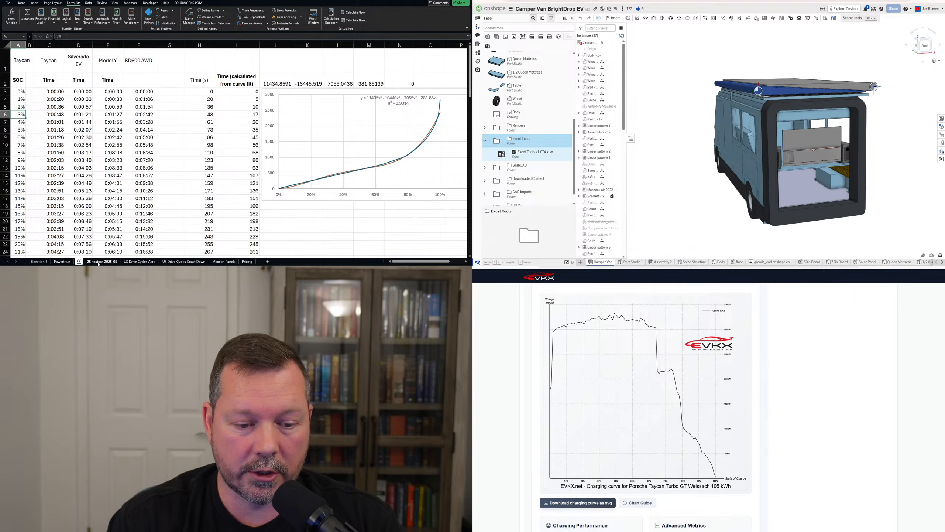
left_click(139, 262)
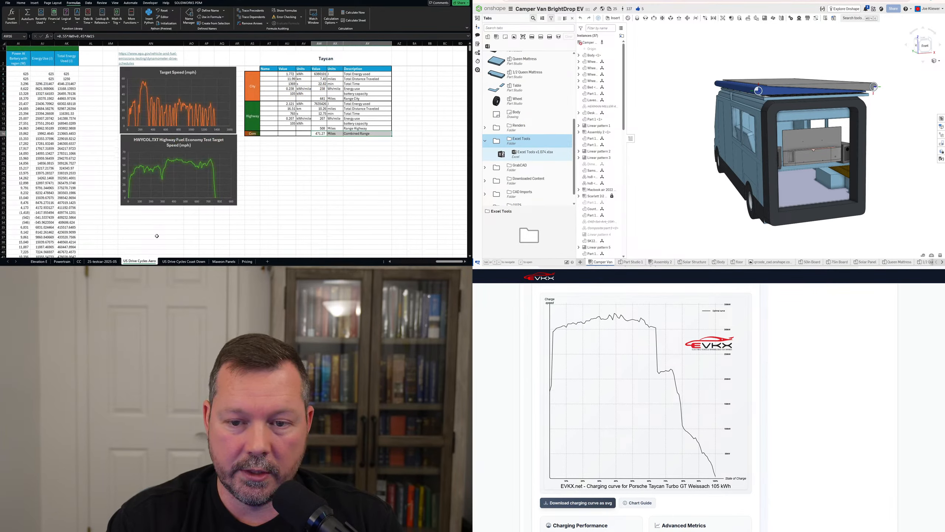
left_click(178, 262)
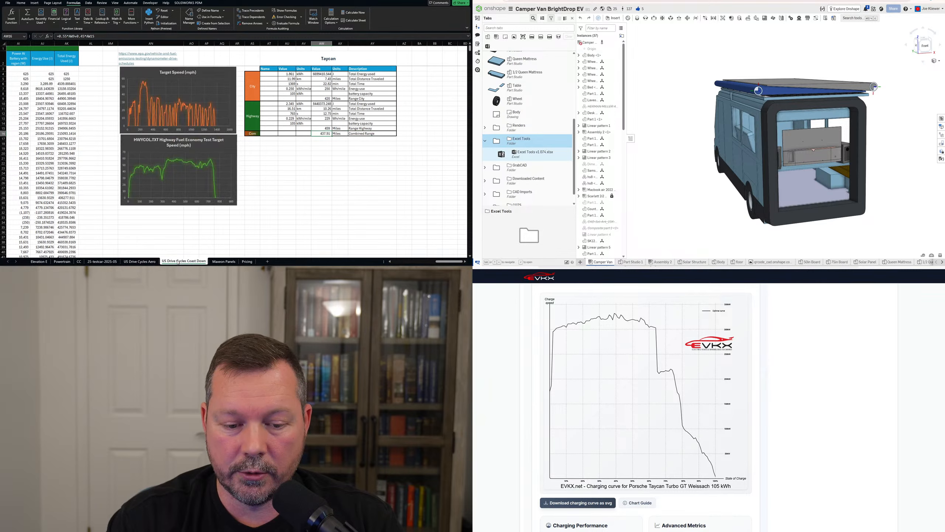
left_click(219, 262)
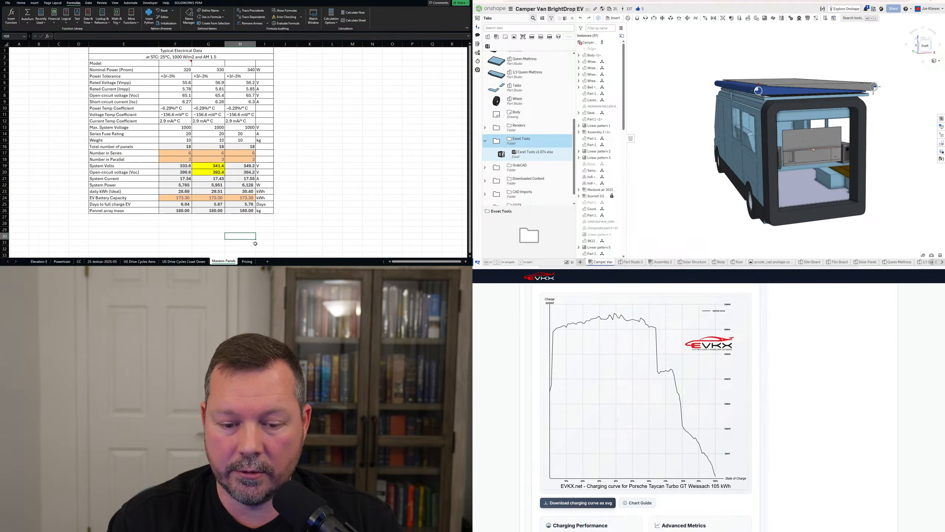
On the Pricing sheet, compare column G and H MSRP, GM and Costco discount values.
left_click(247, 262)
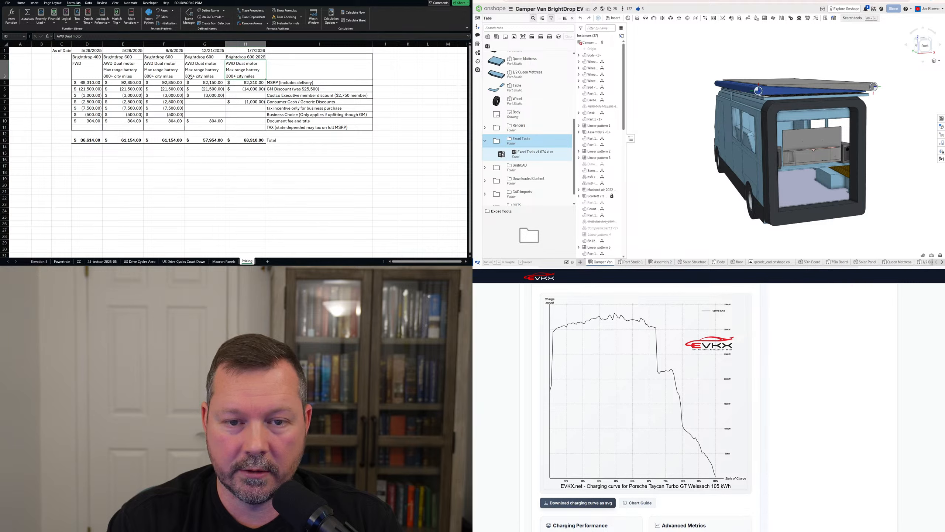
left_click(206, 43)
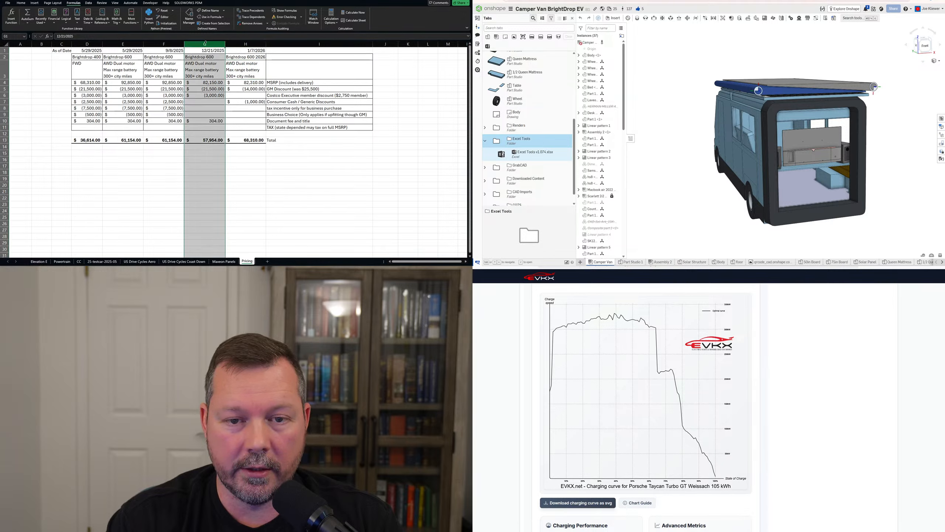
left_click(209, 96)
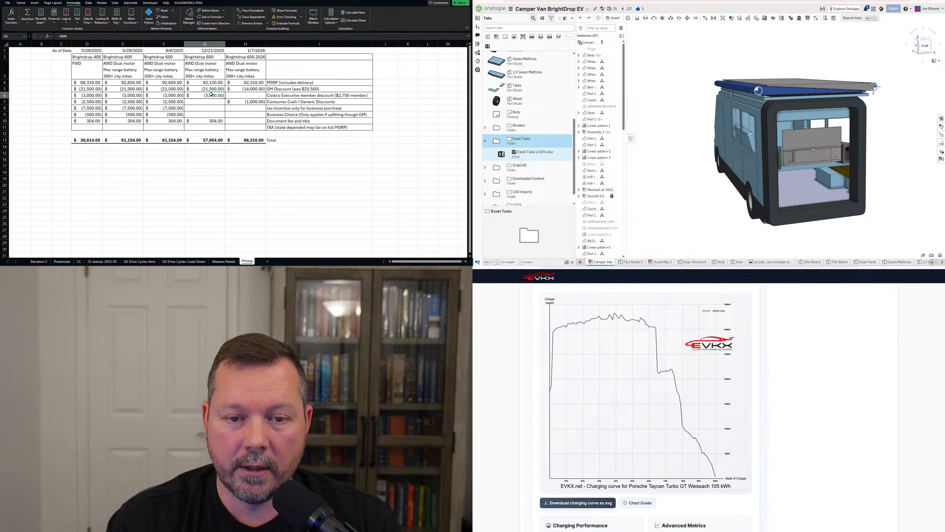
left_click(216, 90)
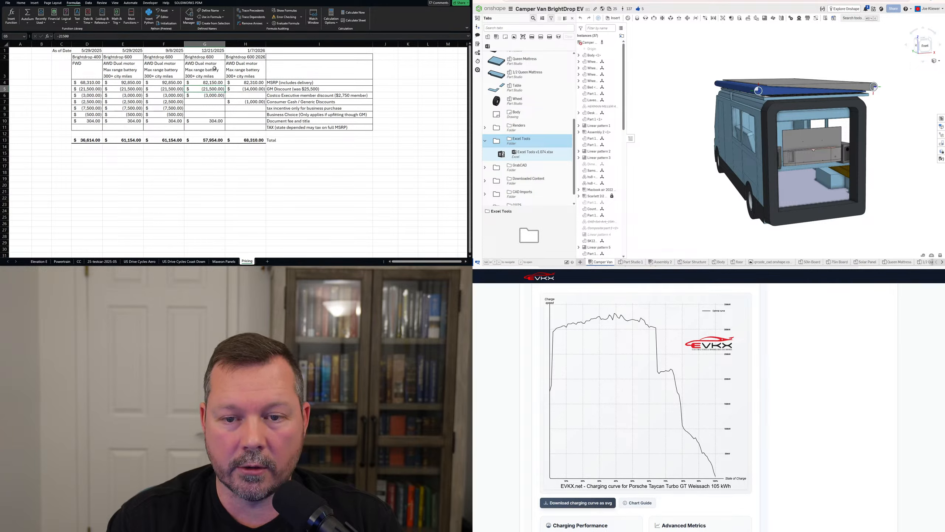
left_click(249, 57)
left_click(256, 89)
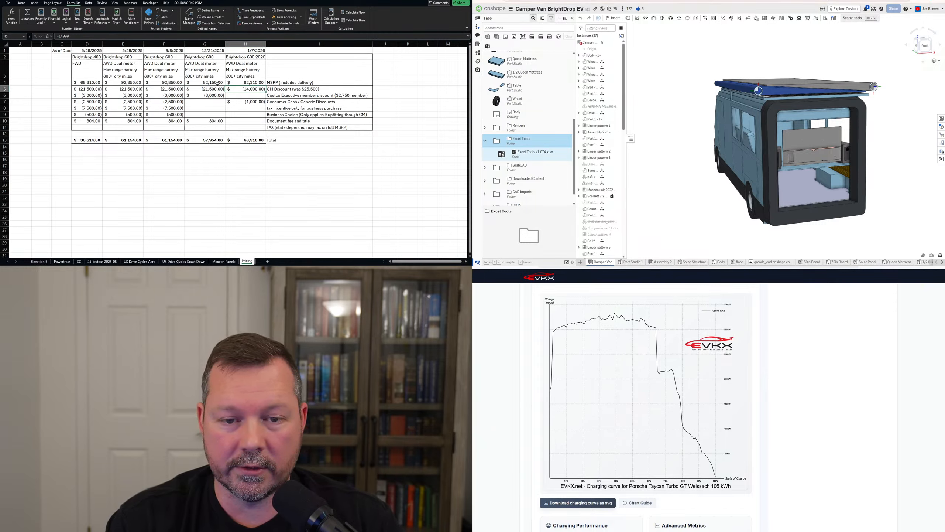
left_click_drag(204, 82, 246, 82)
left_click(242, 89)
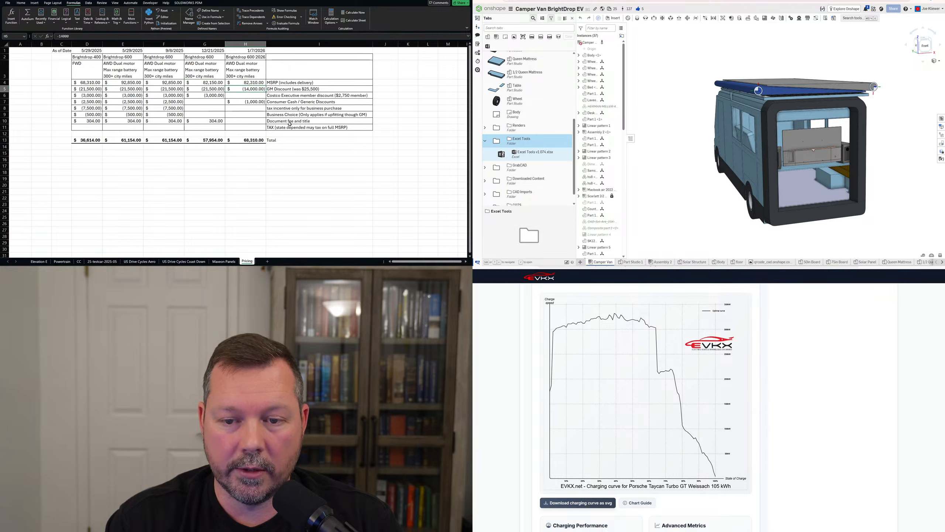
left_click(253, 101)
left_click(255, 95)
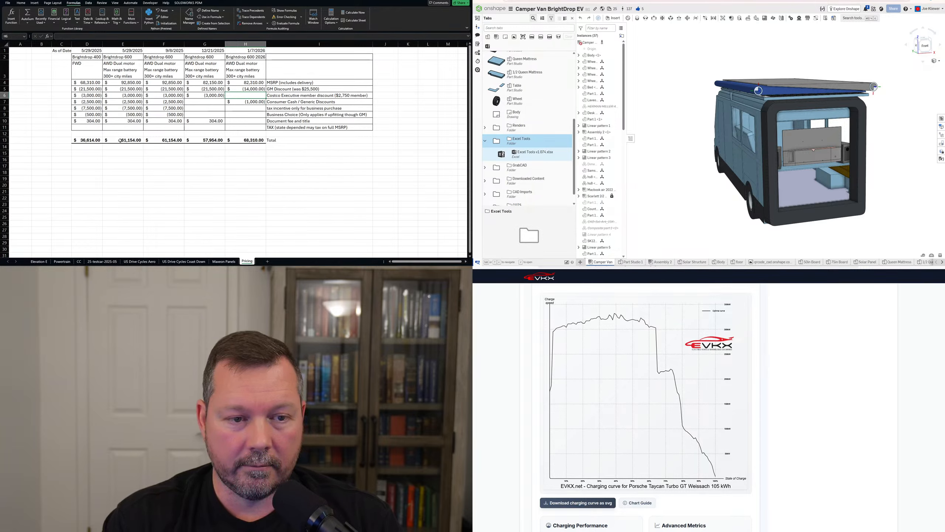
Inspect the row 13 BrightDrop total formulas and column G quote, then go to Powertrain.
left_click_drag(114, 141, 206, 142)
left_click(246, 140)
left_click(251, 179)
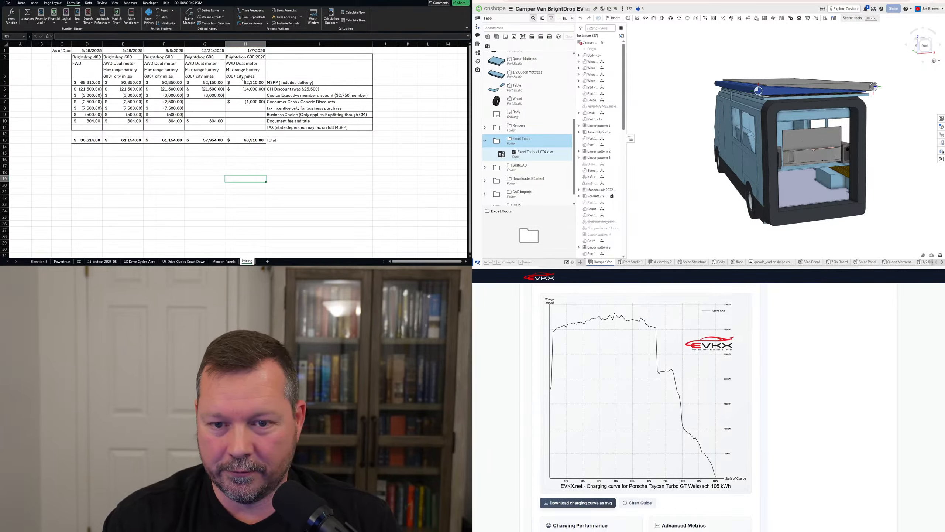
left_click_drag(215, 57, 215, 128)
left_click(221, 178)
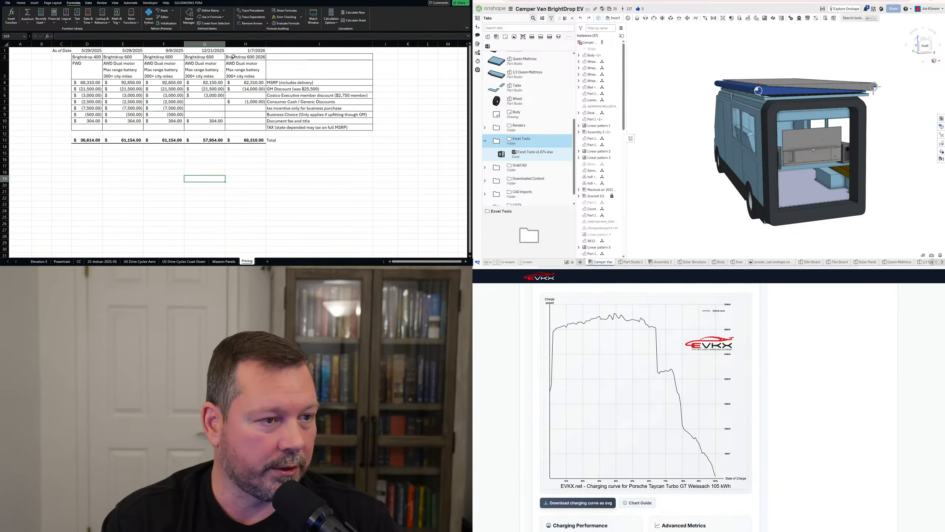
key("Right")
key("Down")
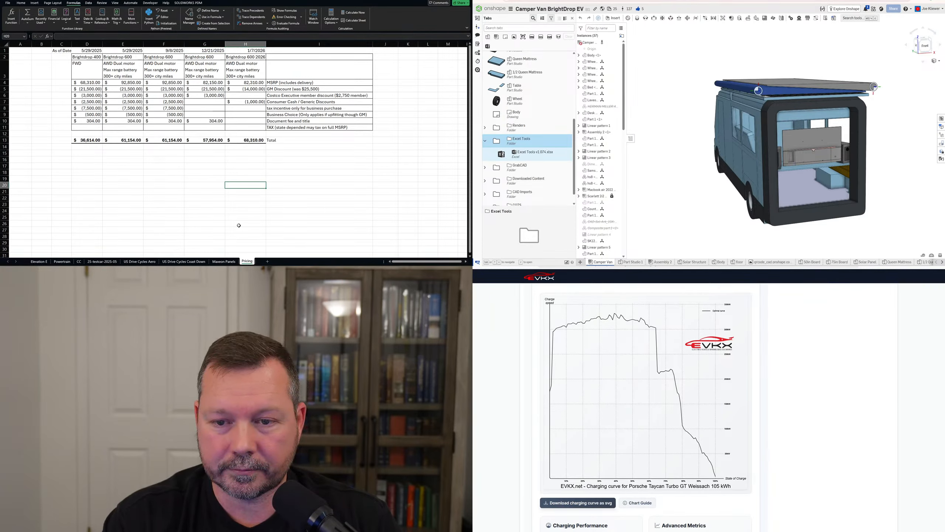
left_click(61, 261)
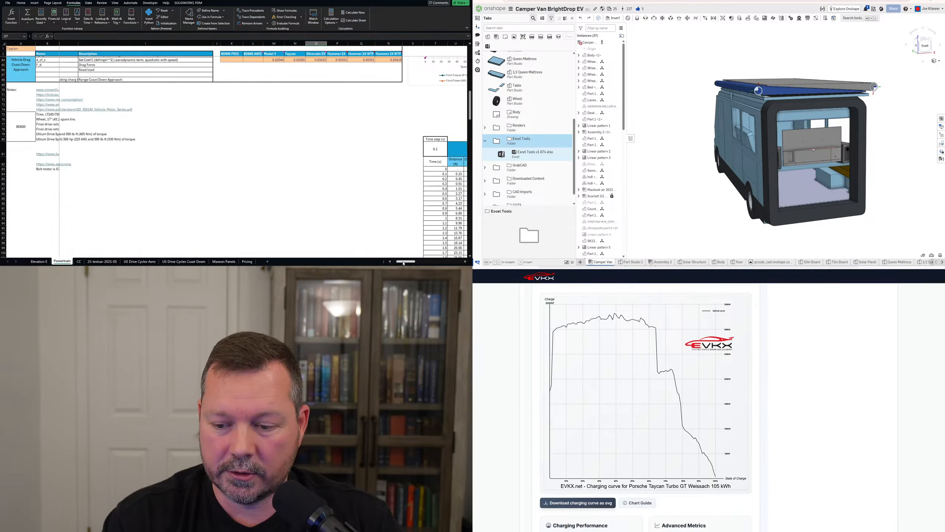
Scroll the Powertrain sheet up to row 3 to show the Battery and Motors sections.
left_click_drag(405, 262, 400, 261)
scroll(175, 202, "up", 4)
scroll(174, 201, "up", 7)
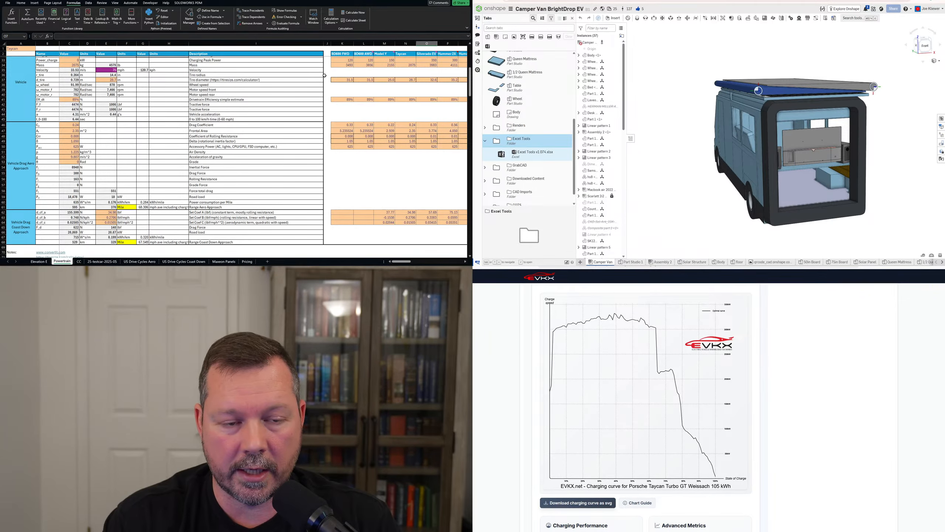
scroll(325, 75, "up", 7)
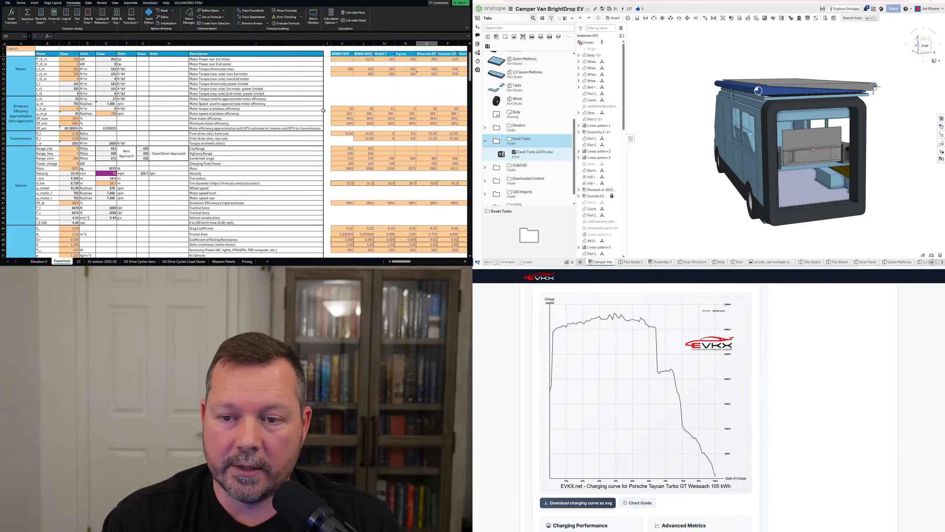
scroll(324, 110, "up", 3)
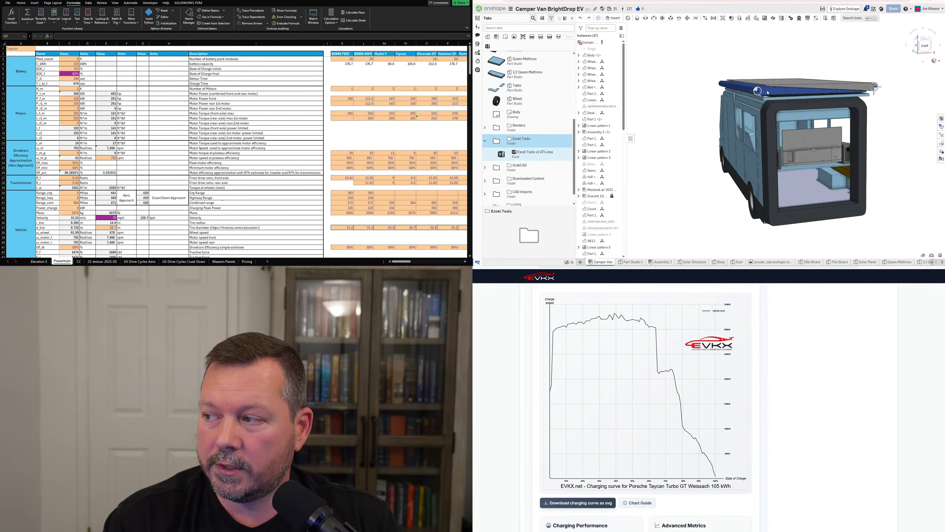
left_click_drag(767, 92, 729, 106)
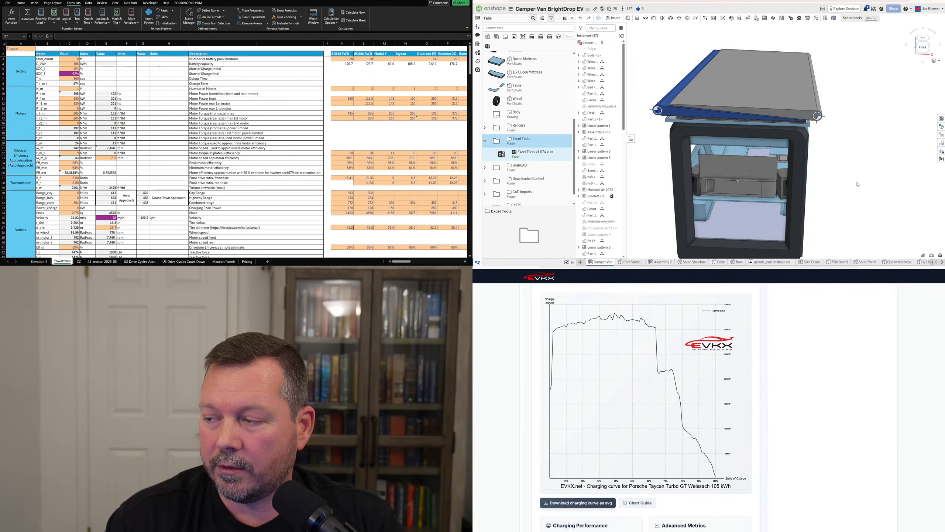
Close Onshape's documents tab panel and rotate the camper van for a rear view.
left_click(572, 19)
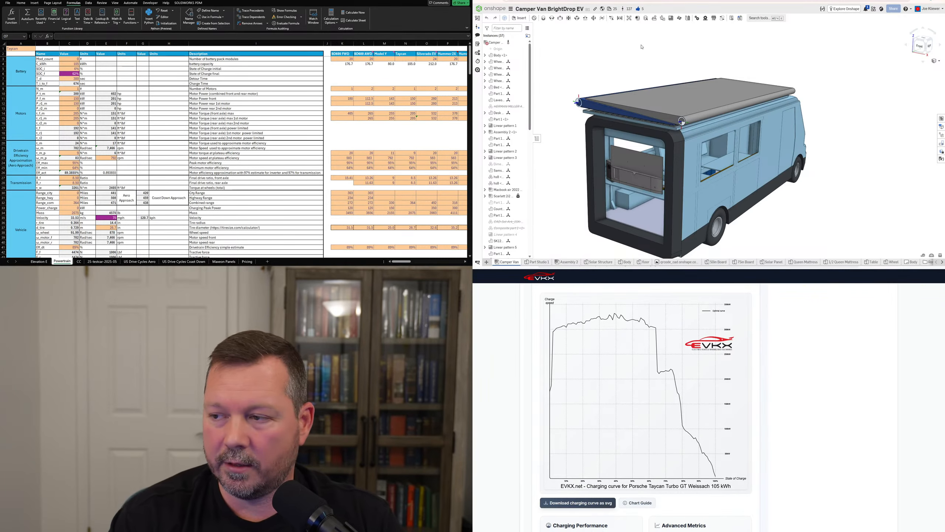
left_click_drag(620, 69, 619, 70)
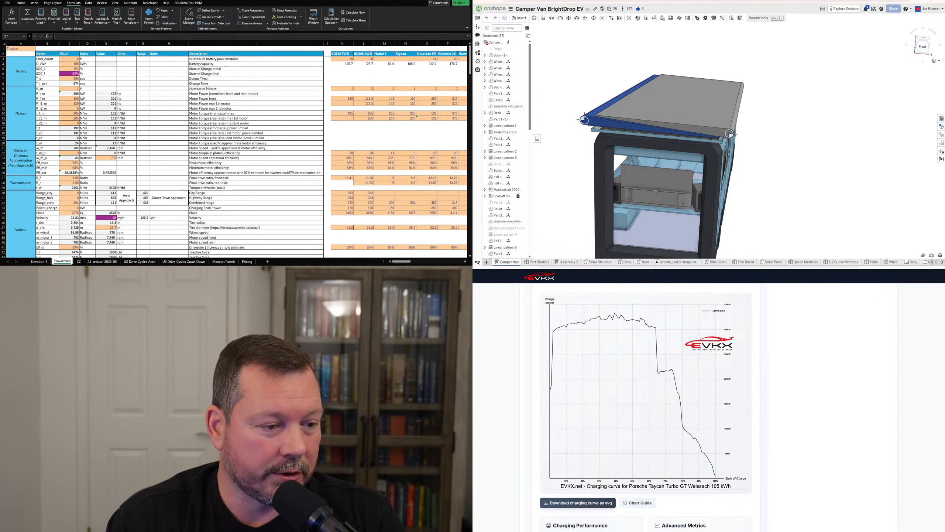
Check the Elevation E sheet's gained (E3) and lost (E4) values, then return to Maxeon Panels.
left_click(41, 262)
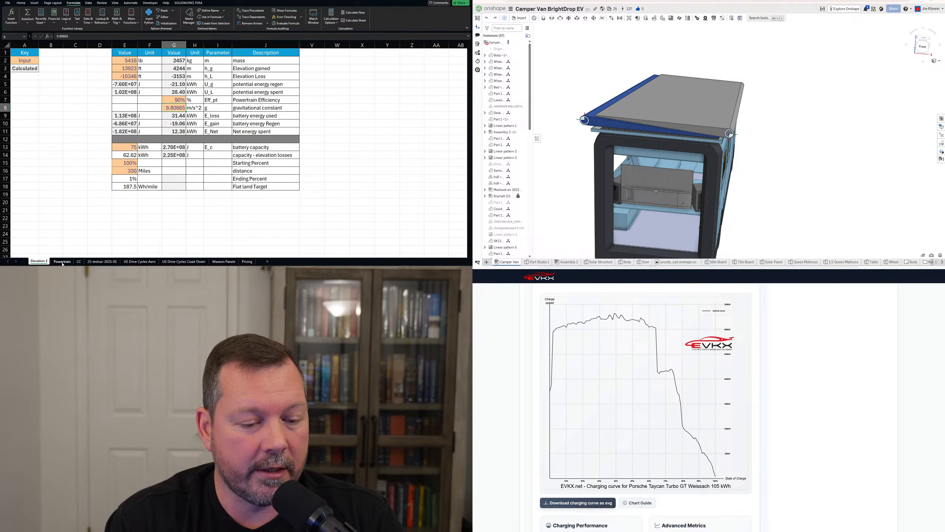
left_click(62, 261)
scroll(47, 217, "down", 2)
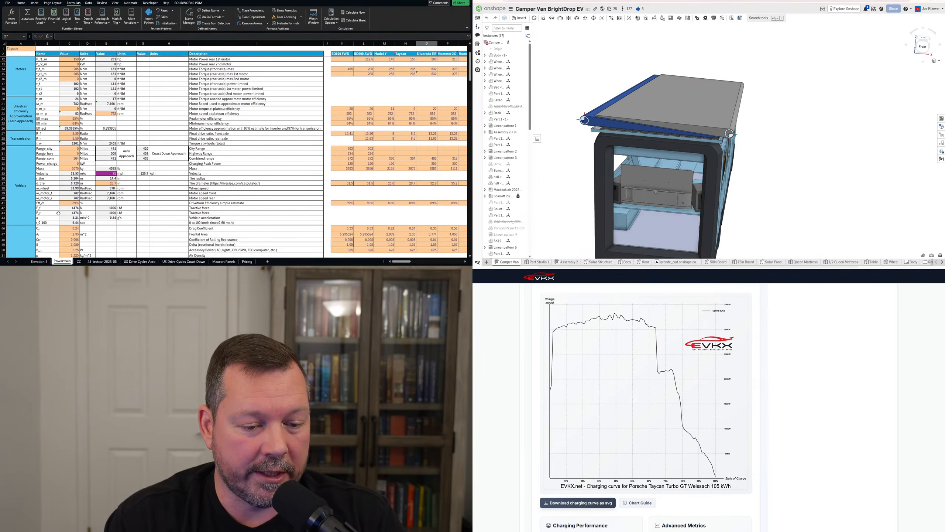
left_click(40, 262)
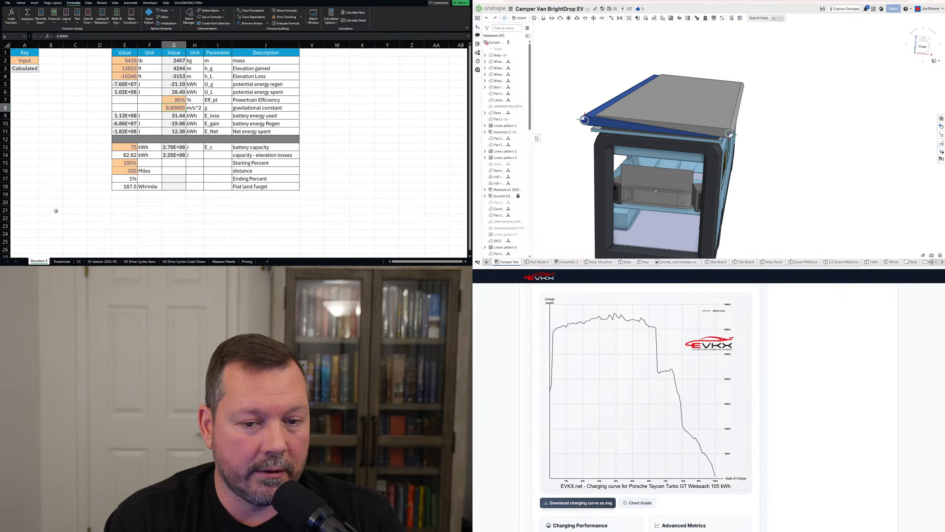
left_click(65, 153)
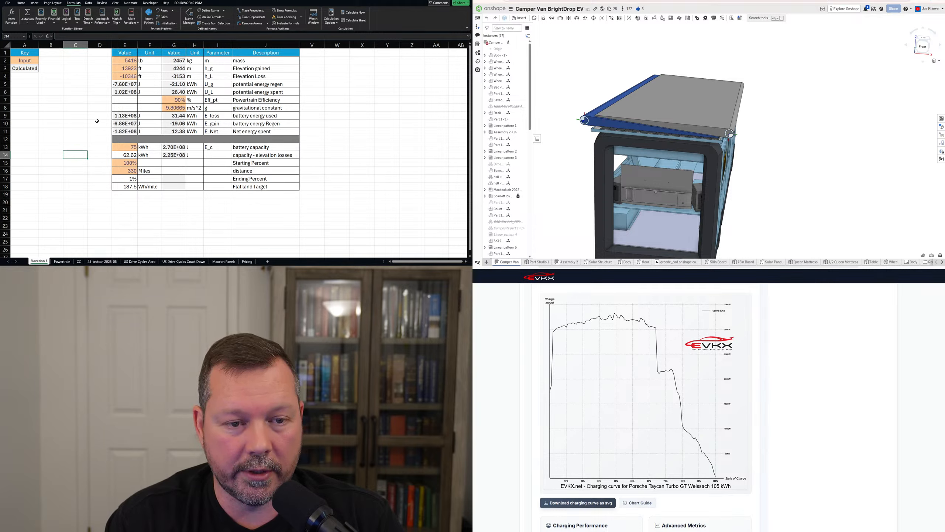
left_click(130, 69)
left_click(130, 76)
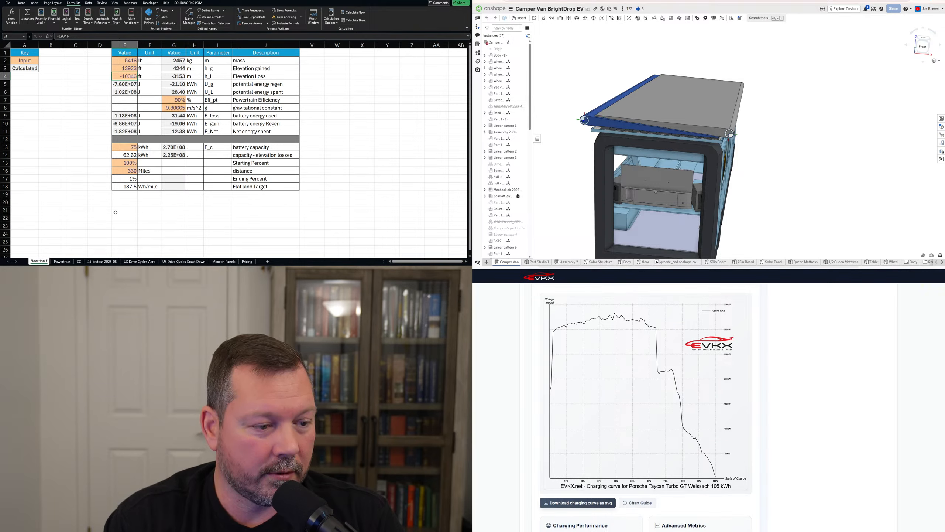
left_click(227, 262)
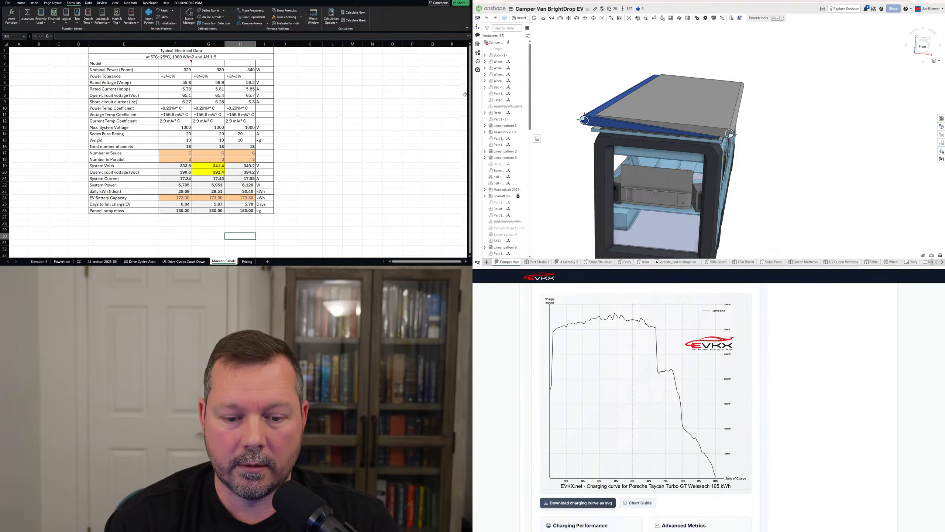
left_click(696, 0)
left_click(696, 2)
type("maxeon ai")
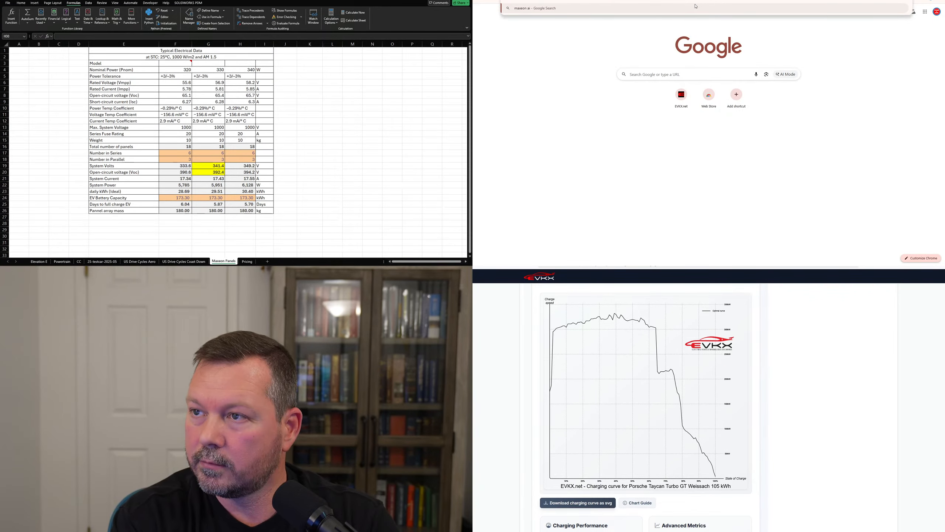
key("Return")
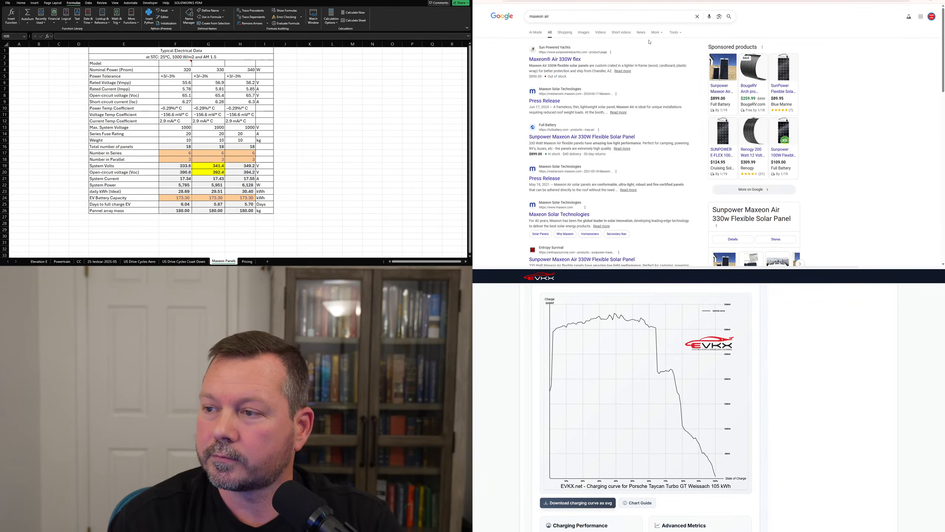
left_click(554, 62)
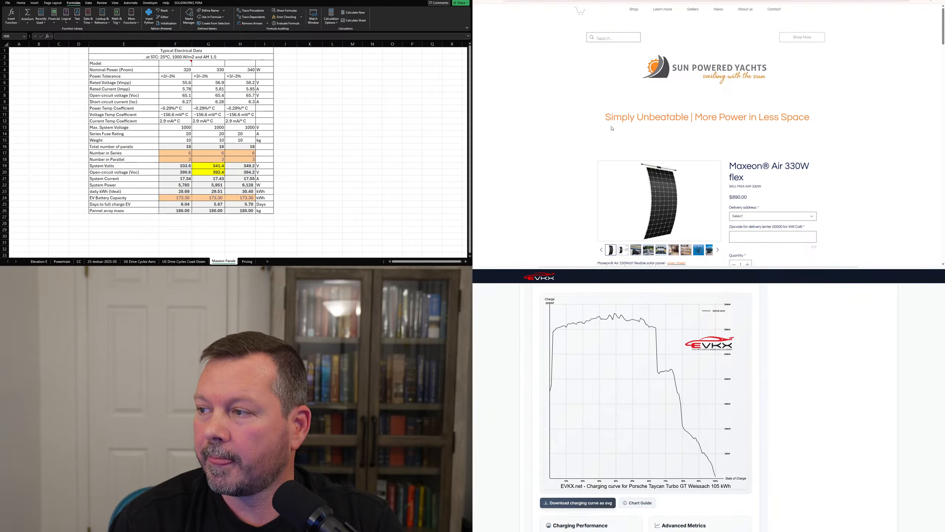
scroll(633, 112, "down", 2)
key("alt+Left")
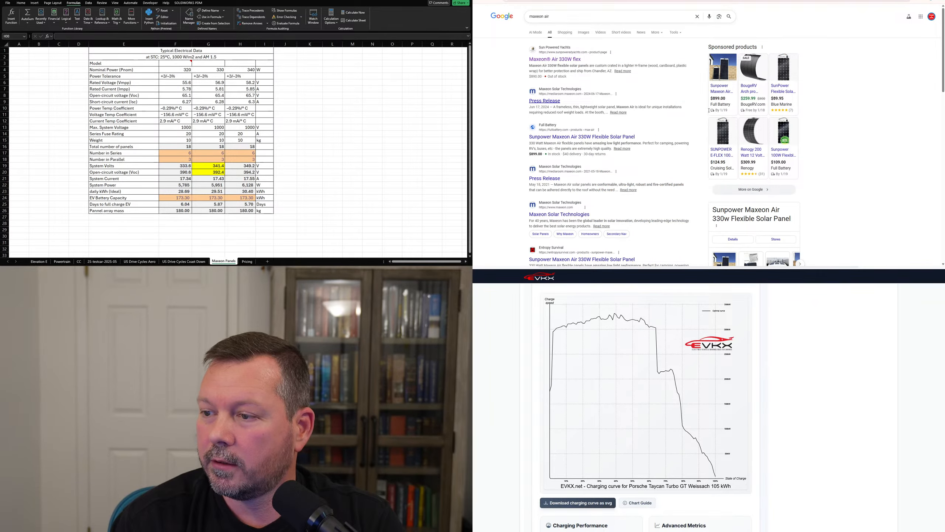
left_click(545, 101)
scroll(610, 157, "down", 3)
scroll(610, 157, "up", 2)
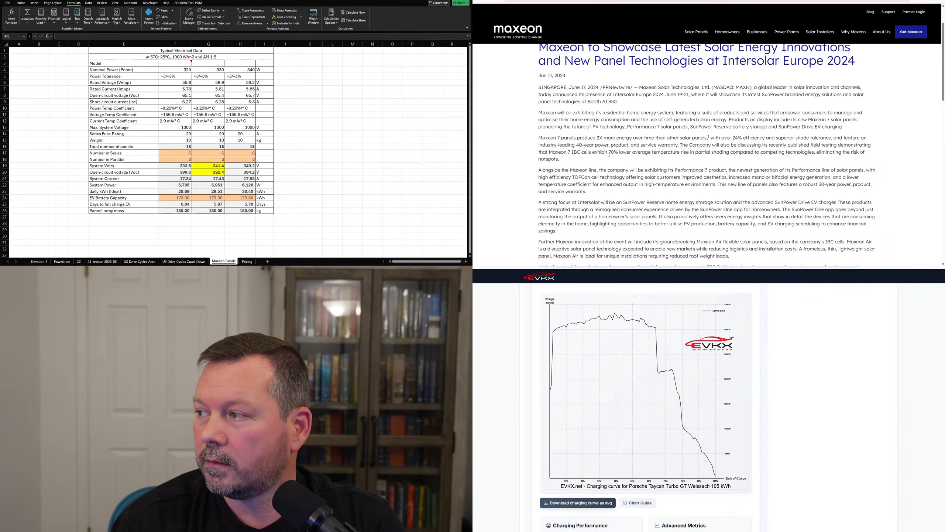
key("alt+Left")
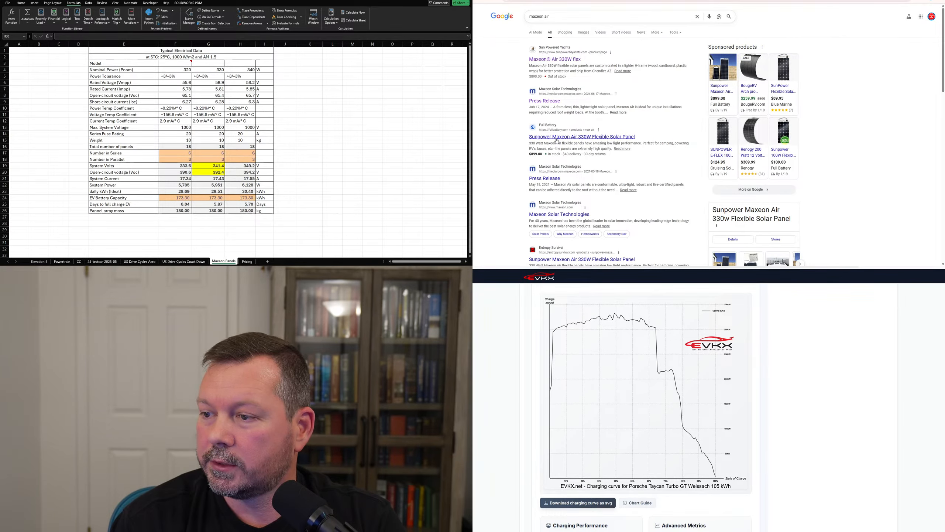
left_click(558, 141)
key("alt+Left")
scroll(557, 141, "down", 2)
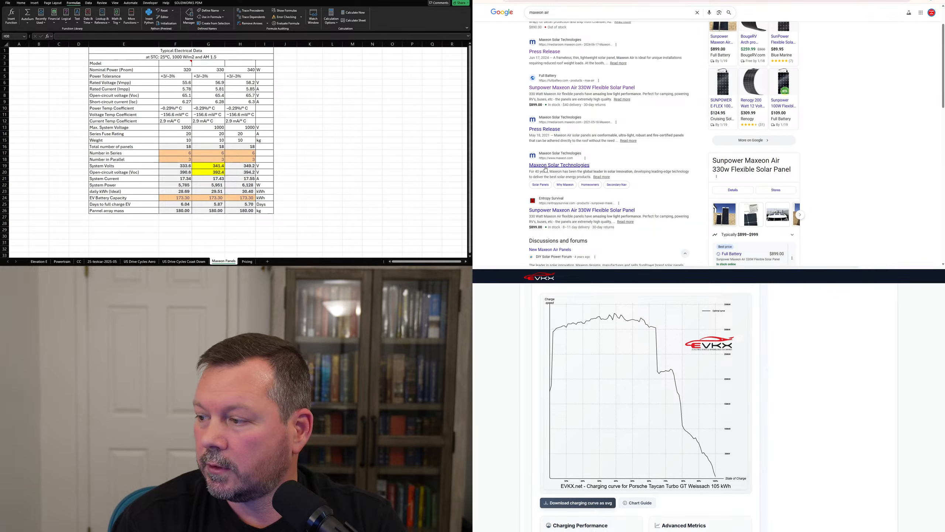
scroll(536, 164, "down", 3)
scroll(514, 153, "up", 3)
scroll(515, 153, "up", 2)
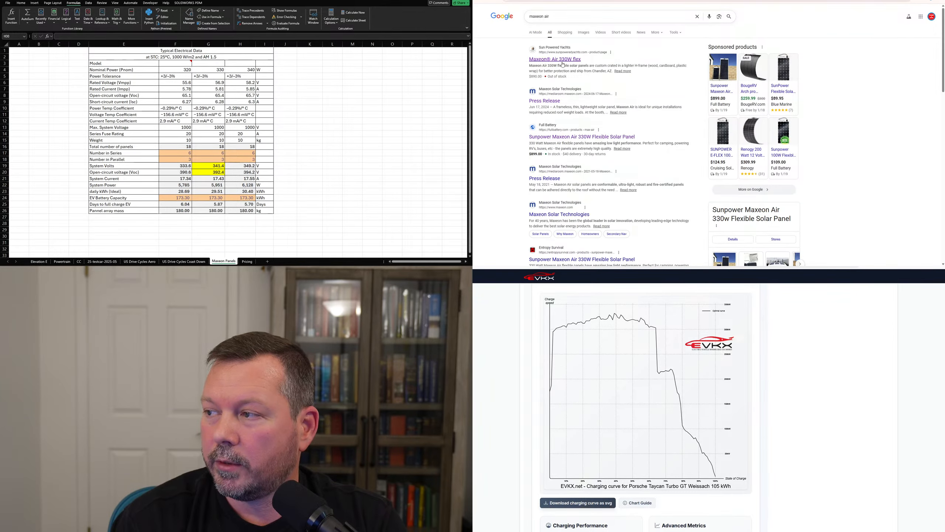
Open the $890 Maxeon Air 330W flex page and browse its photos, including the dimension diagram.
left_click(563, 65)
scroll(651, 128, "down", 3)
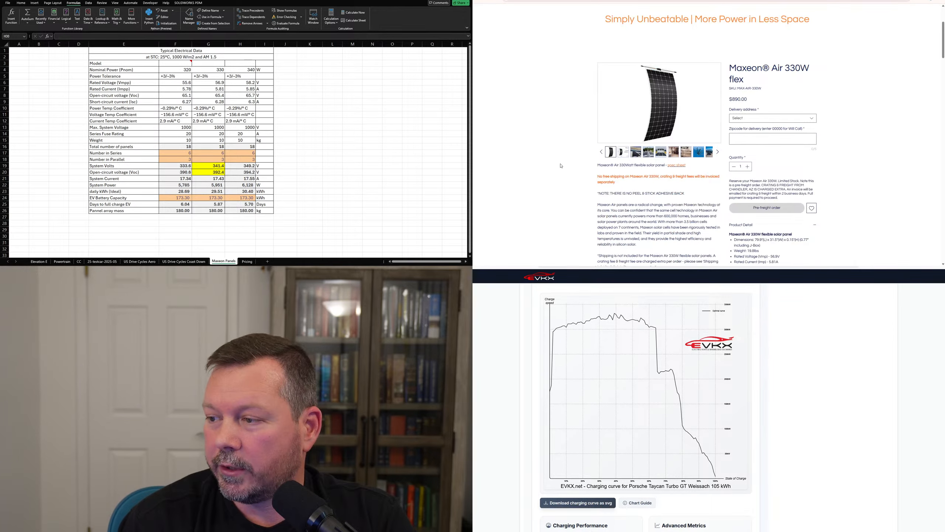
left_click(650, 129)
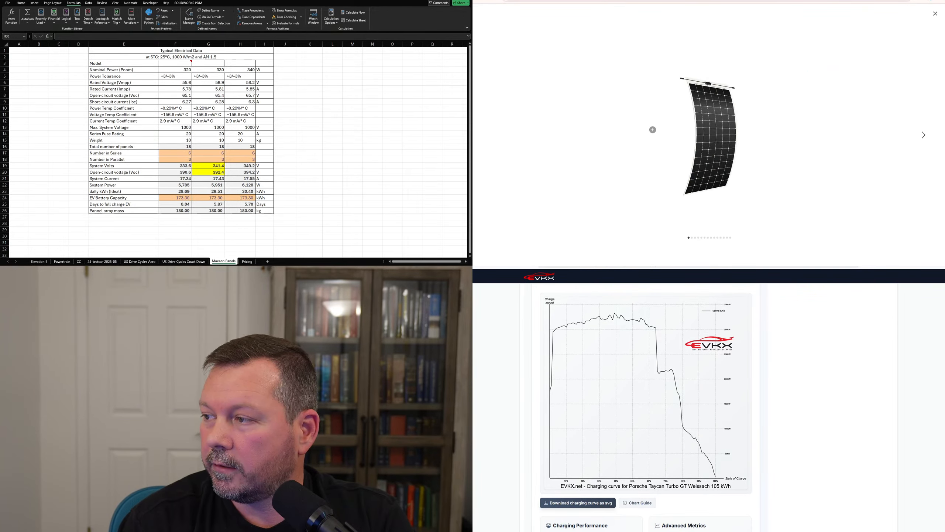
left_click(926, 136)
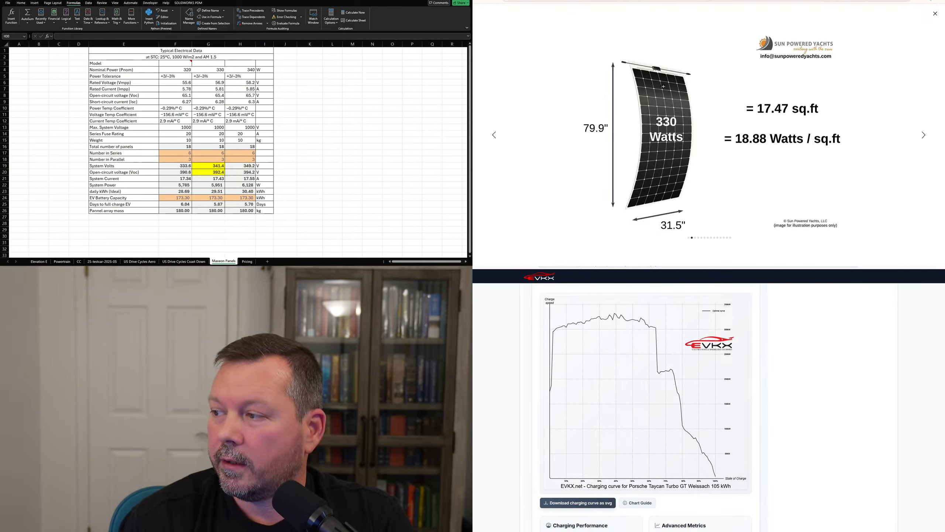
left_click(924, 136)
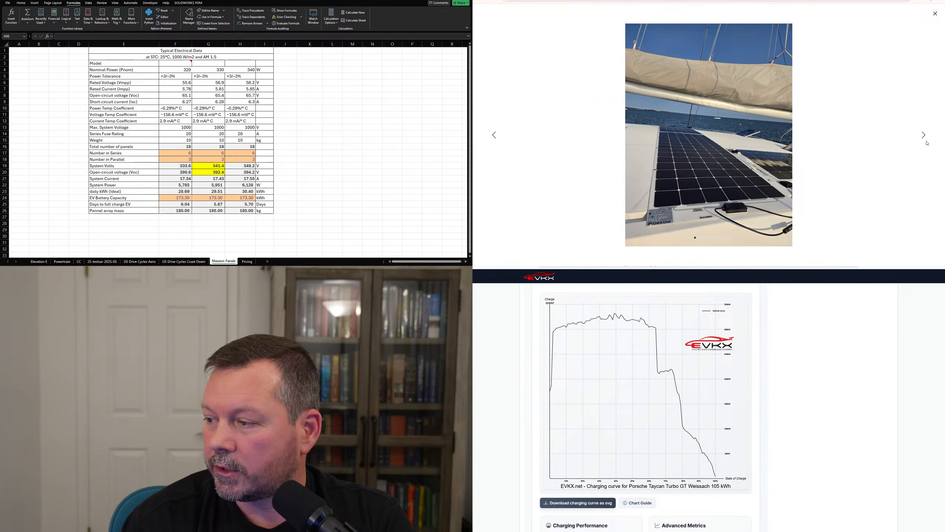
left_click(925, 136)
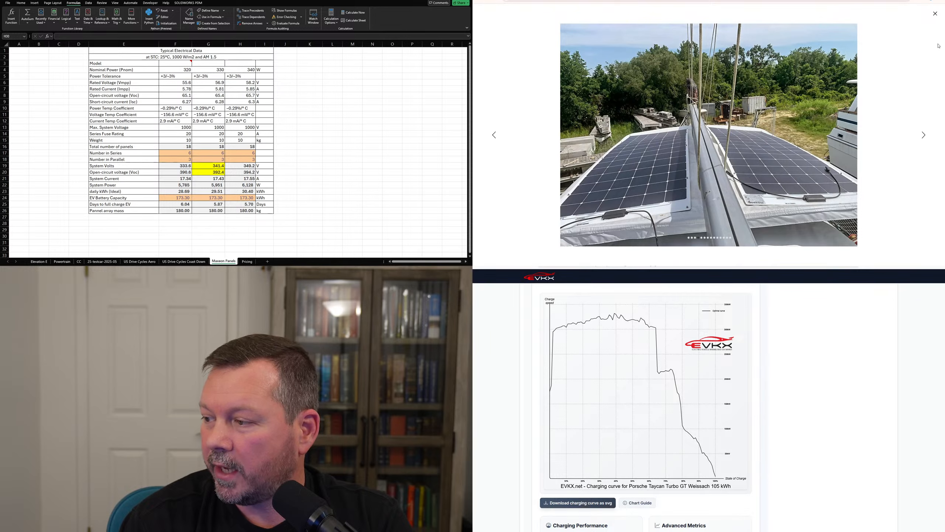
left_click(935, 15)
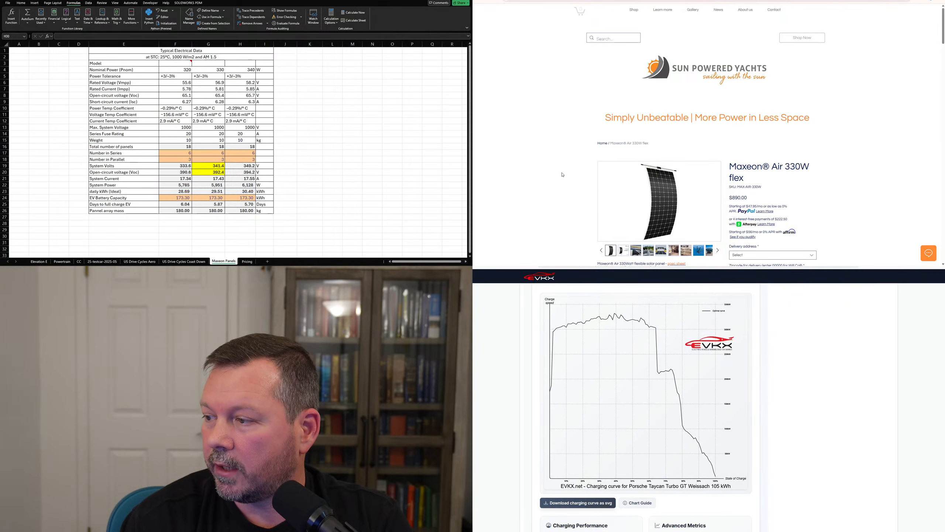
scroll(556, 174, "down", 2)
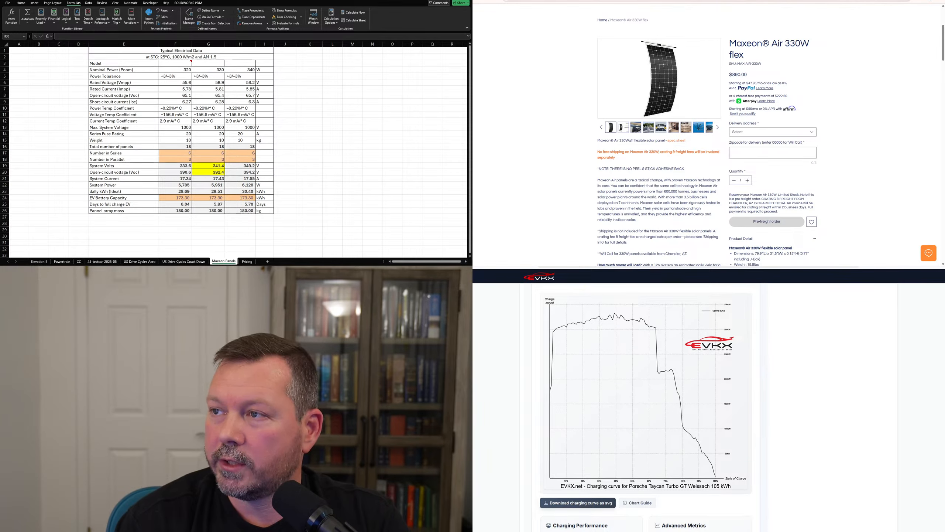
key("ctrl+Tab")
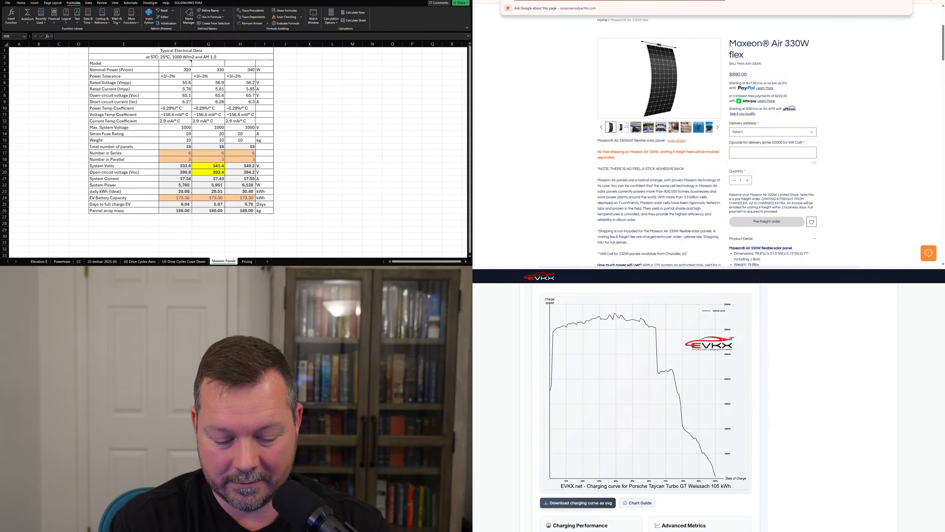
Search Google for 'sunpower 100w flexible' and open the $125 SunPower Accessories Amazon listing.
type("sunpower")
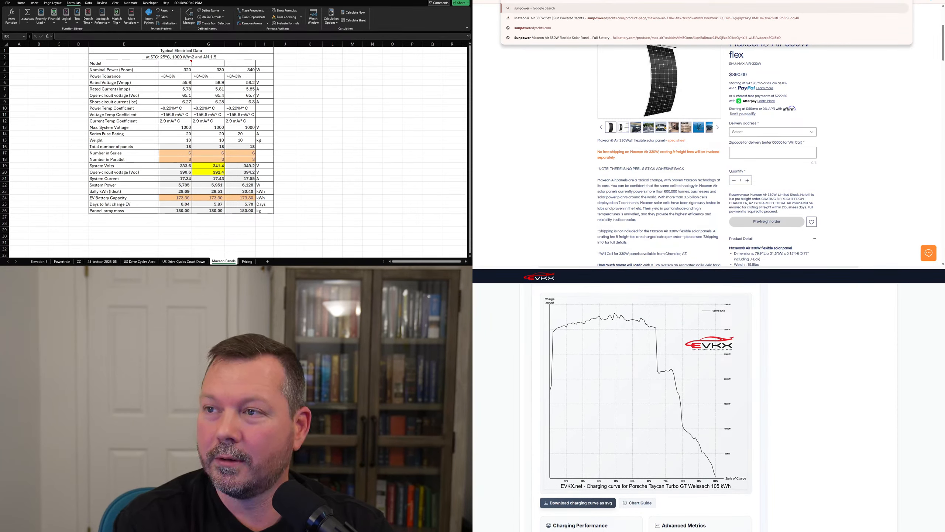
type(" 100")
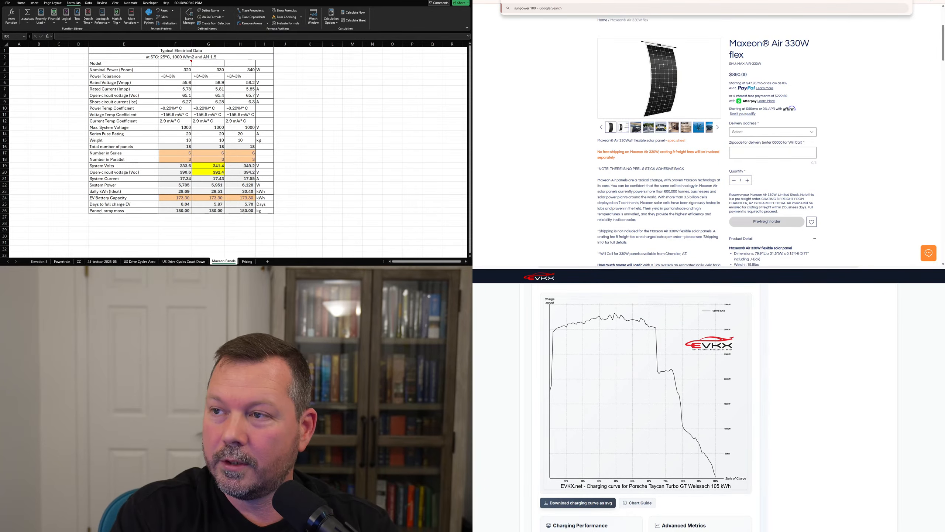
type("w fle")
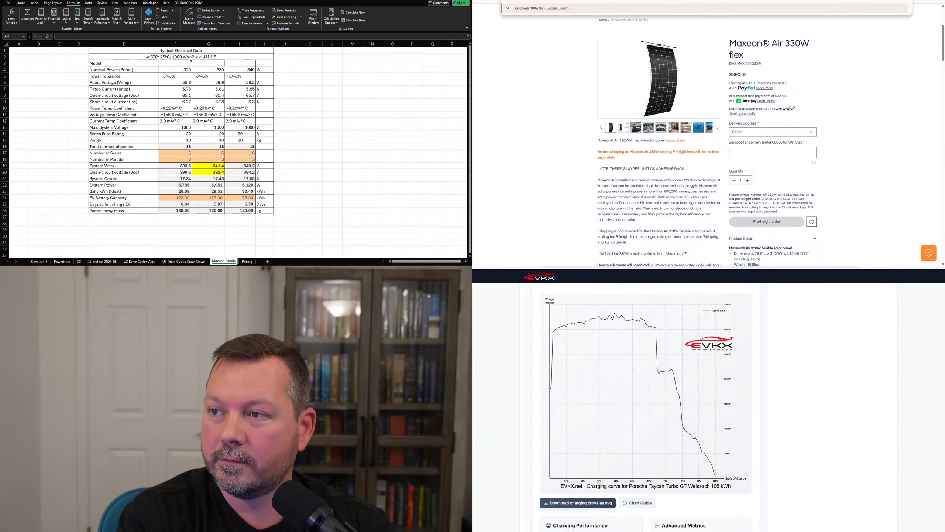
type("xible")
key("Return")
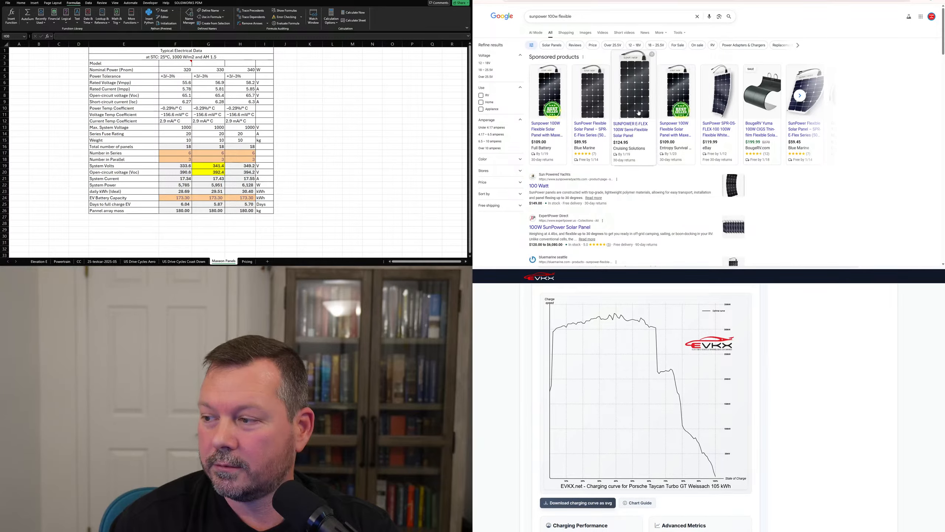
mouse_move(574, 164)
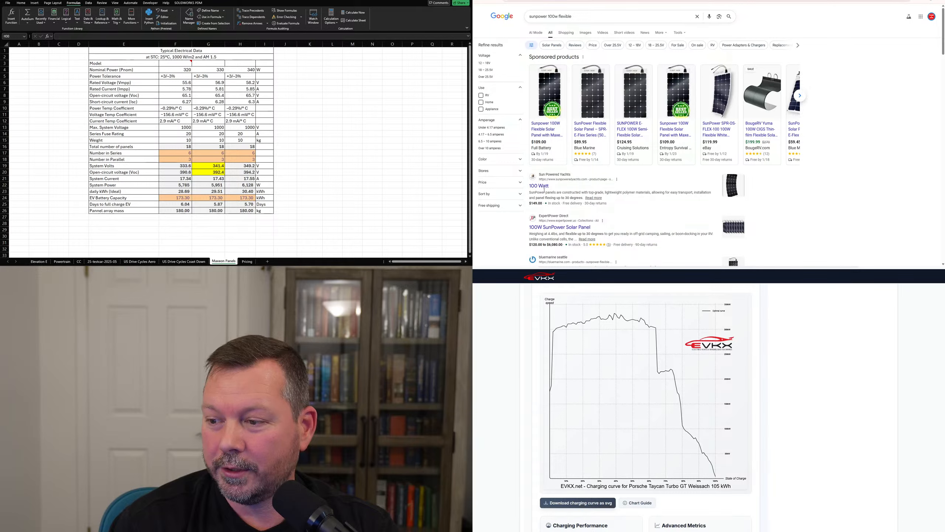
mouse_move(552, 129)
scroll(575, 112, "down", 3)
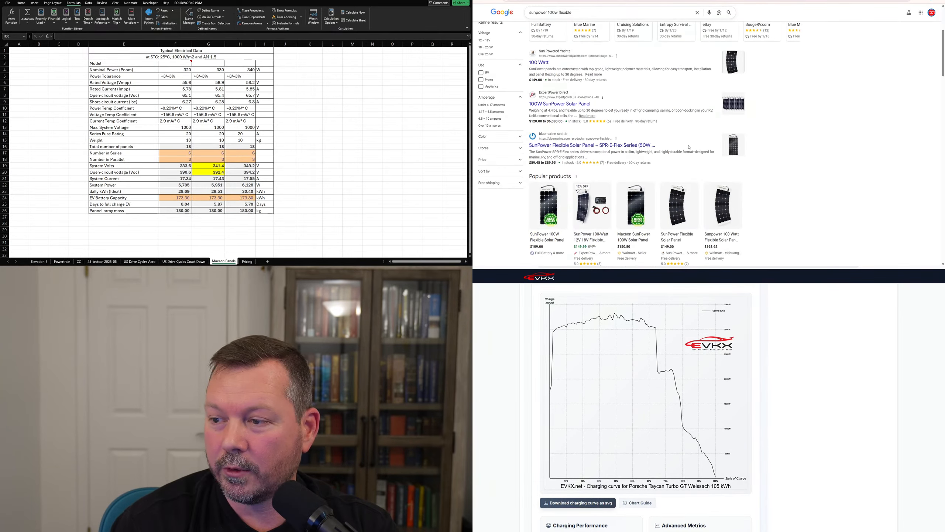
scroll(592, 168, "down", 6)
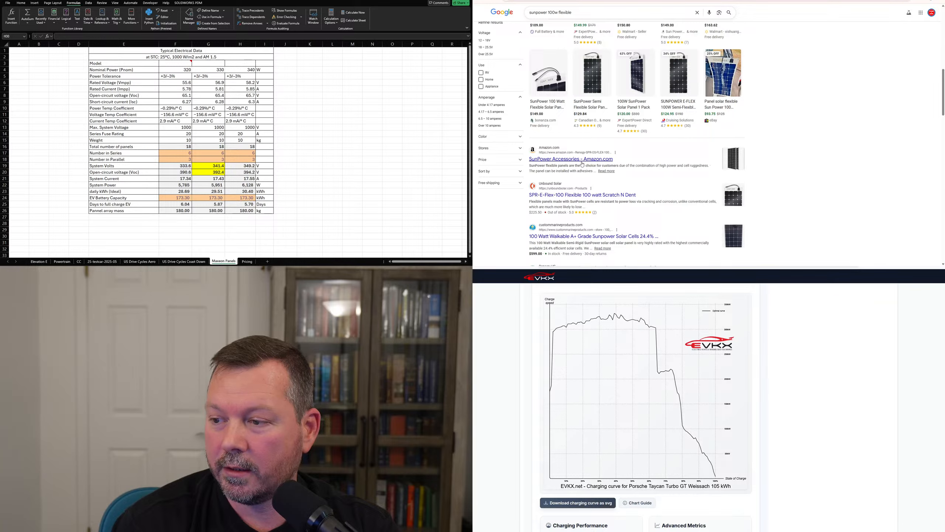
left_click(637, 113)
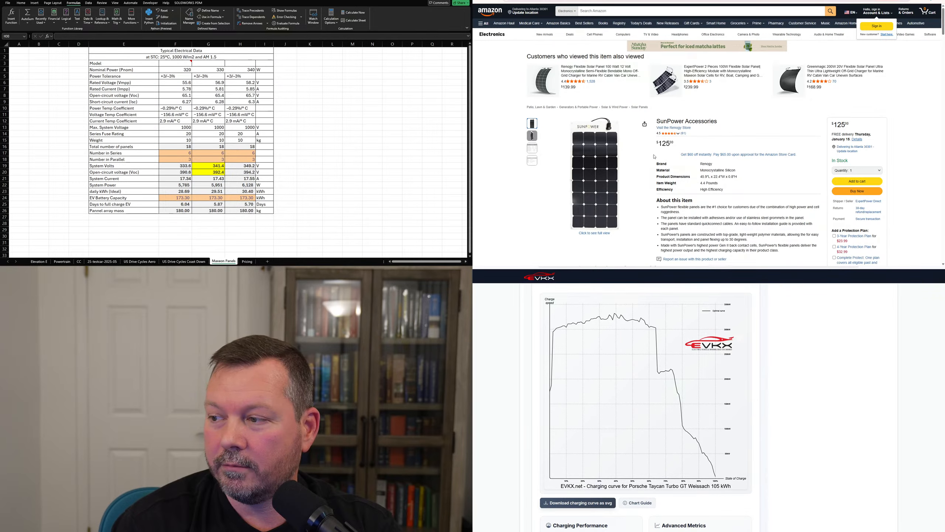
Scroll the 4.4-pound SunPower flexible panel listing, then switch back to the Onshape camper van.
scroll(602, 113, "down", 2)
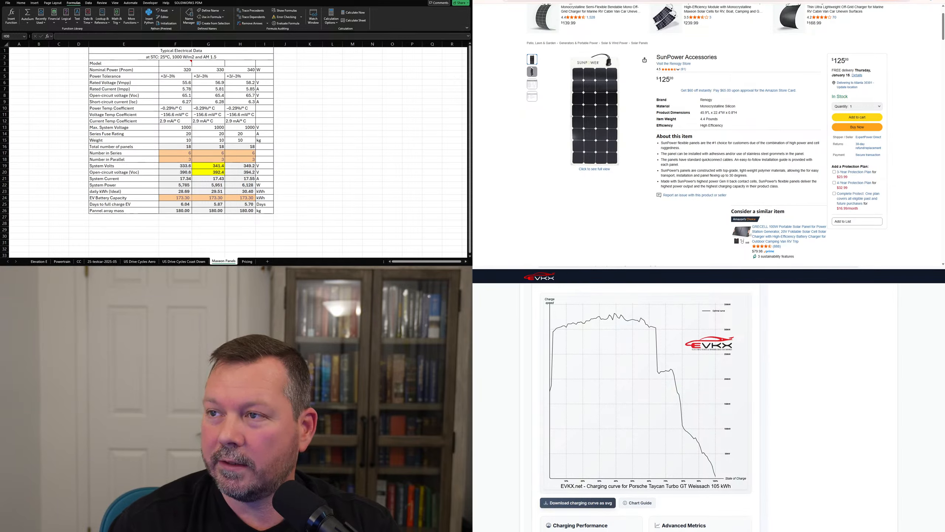
key("ctrl+Tab")
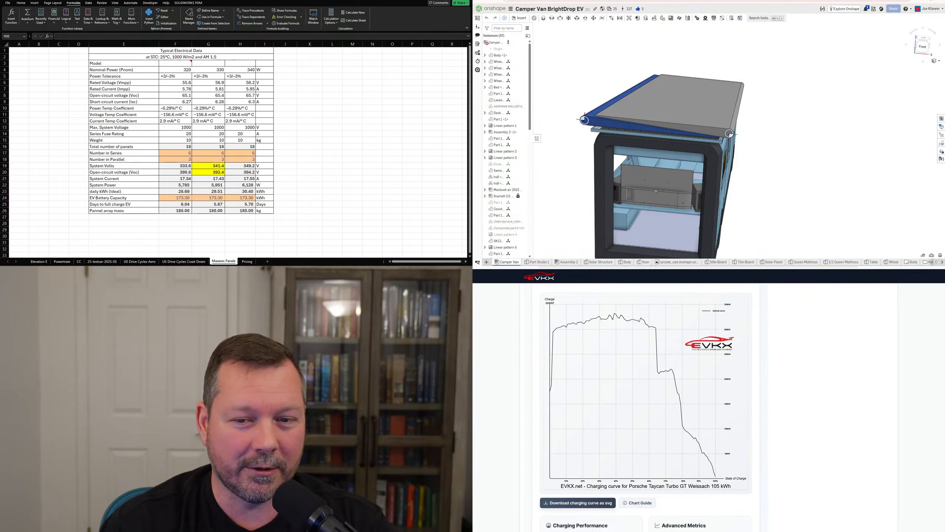
left_click(285, 157)
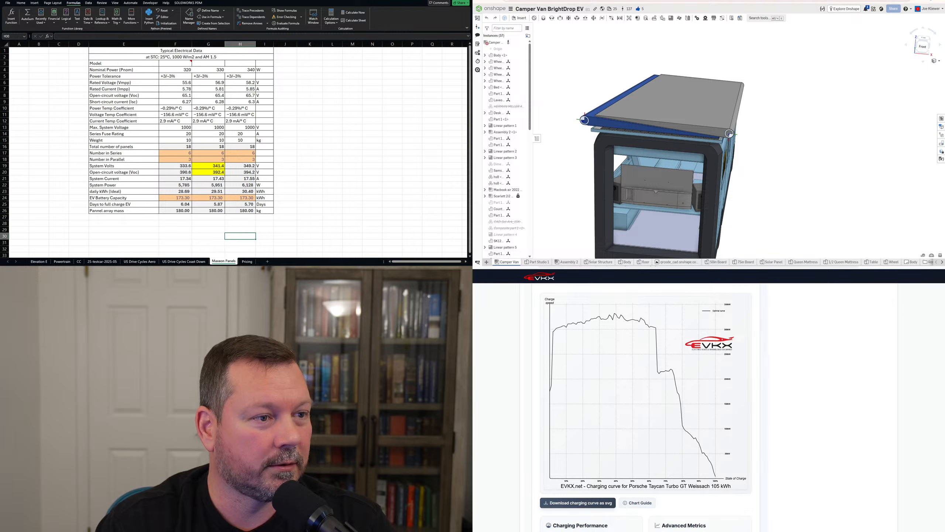
key("alt+Tab")
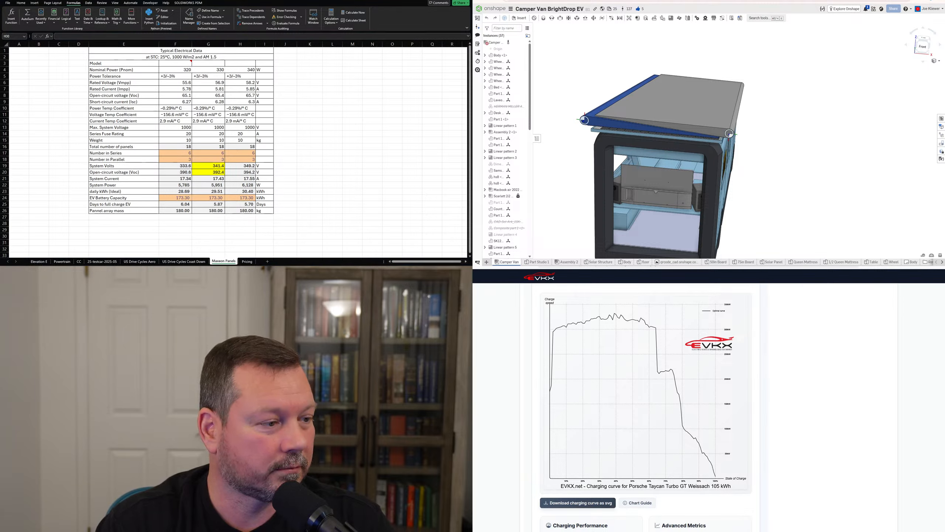